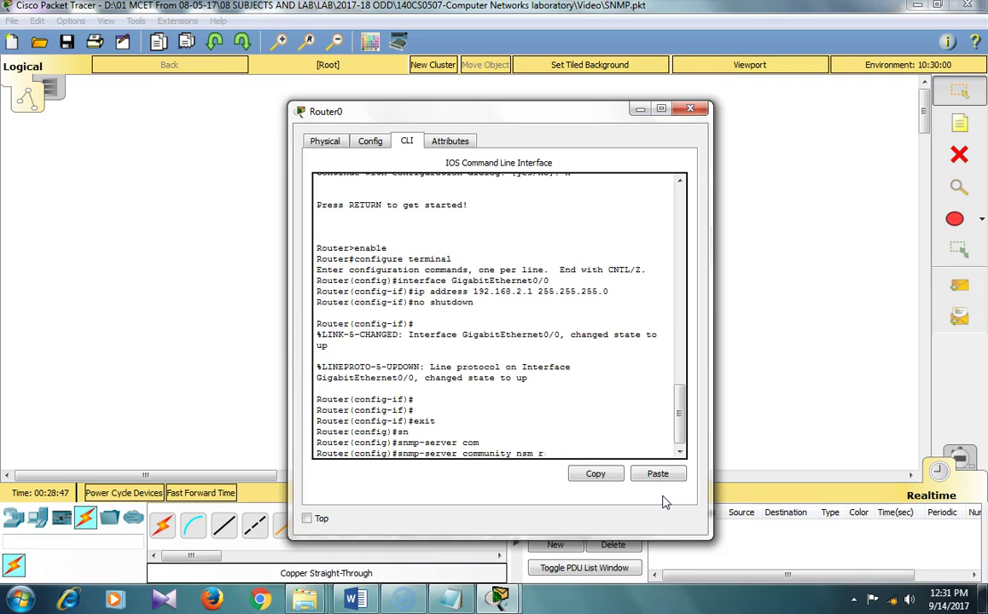
Configure Router0's SNMP server with the community string for read-only (ro) and read-write (rw) access.
{"action": "key", "text": "Return"}
{"action": "key", "text": "Up"}
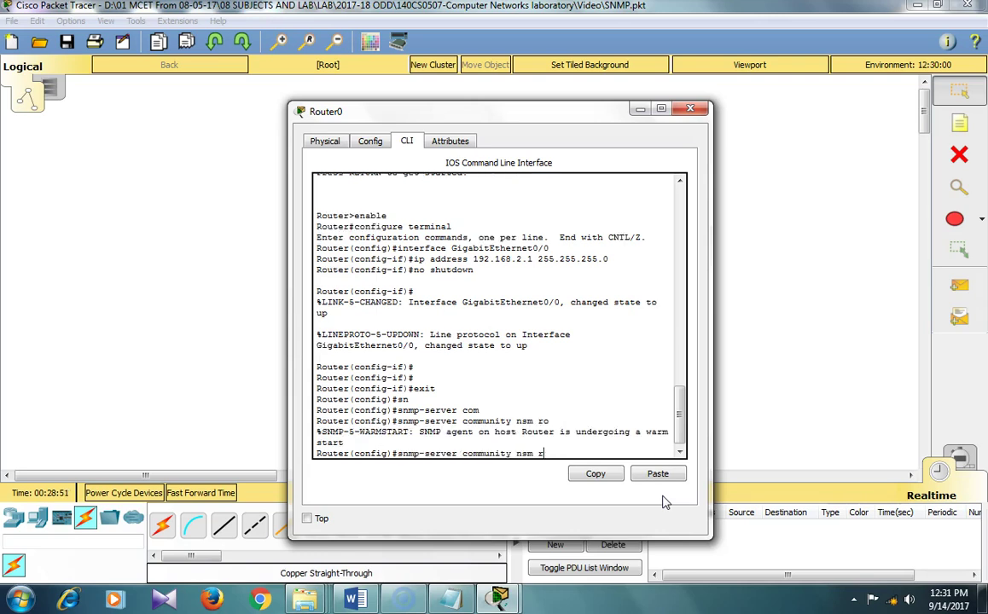
{"action": "key", "text": "Return"}
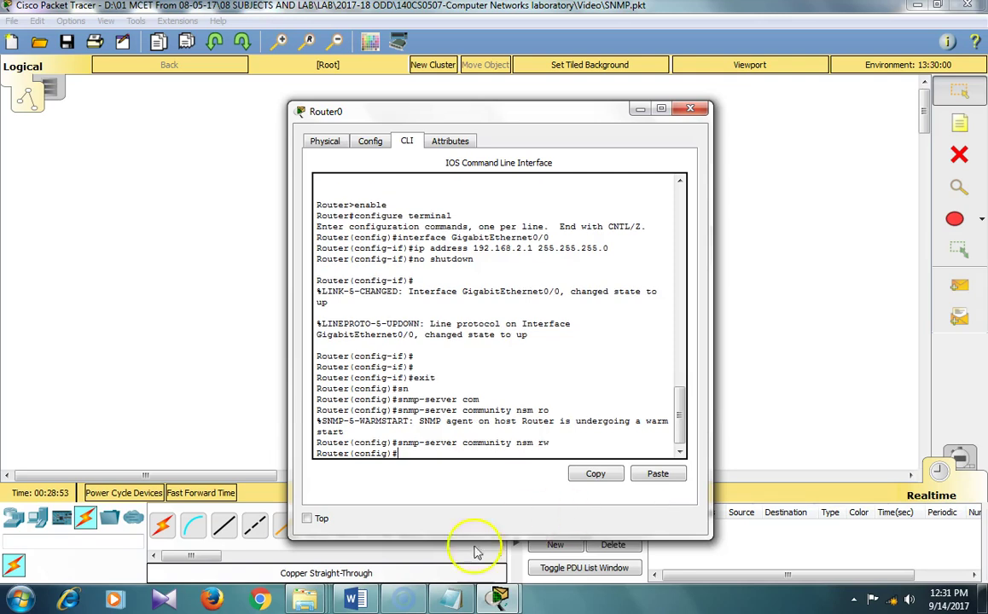
{"action": "left_click_drag", "start_coordinate": [397, 410], "coordinate": [570, 410]}
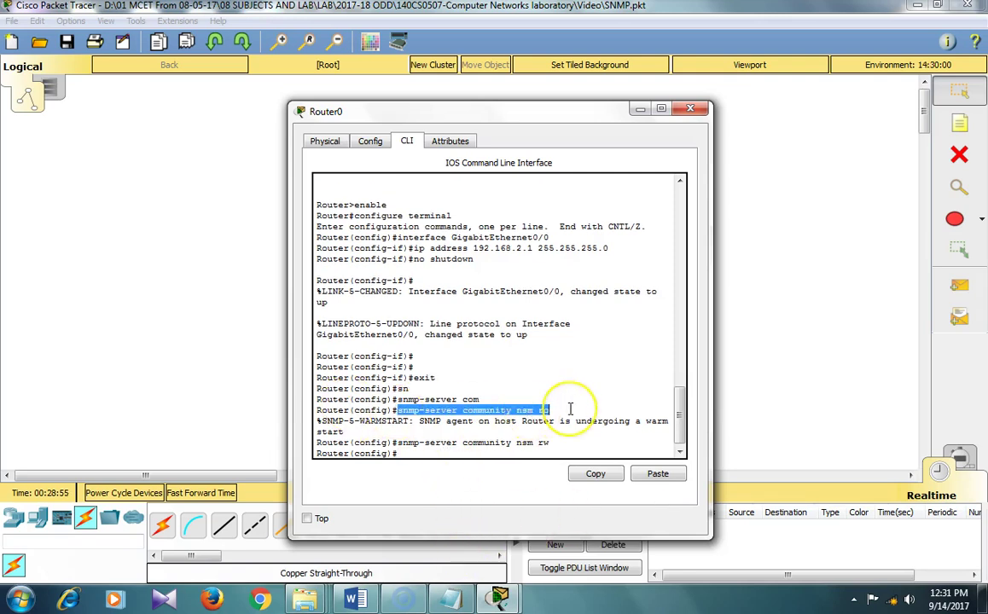
{"action": "key", "text": "ctrl+c"}
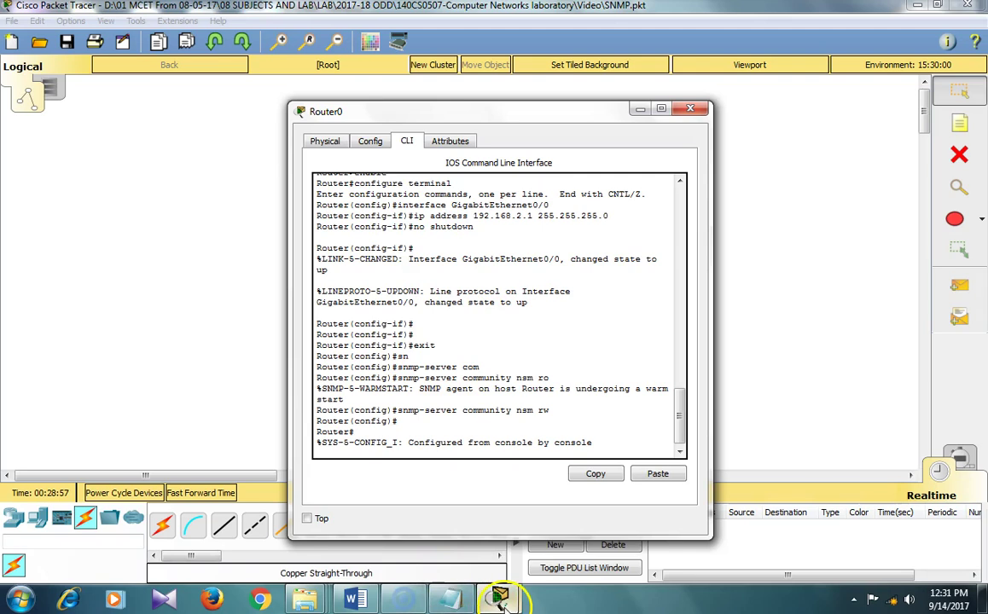
{"action": "left_click", "coordinate": [450, 600]}
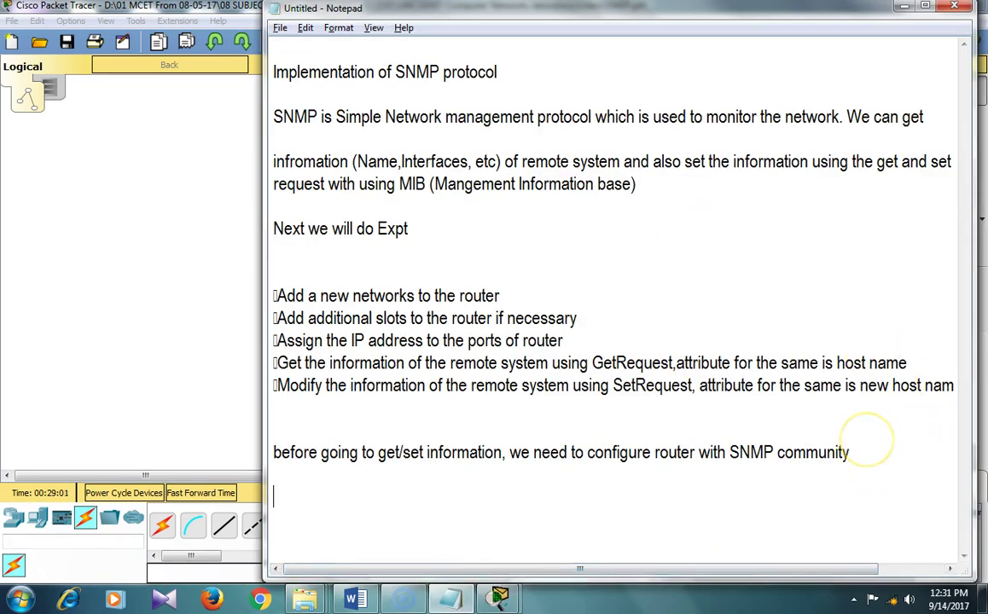
{"action": "key", "text": "ctrl+v"}
{"action": "key", "text": "BackSpace"}
{"action": "key", "text": "BackSpace"}
{"action": "key", "text": "BackSpace"}
{"action": "key", "text": "BackSpace"}
{"action": "key", "text": "BackSpace"}
{"action": "key", "text": "BackSpace"}
{"action": "key", "text": "BackSpace"}
{"action": "key", "text": "BackSpace"}
{"action": "key", "text": "BackSpace"}
{"action": "key", "text": "BackSpace"}
{"action": "key", "text": "BackSpace"}
{"action": "key", "text": "alt+Tab"}
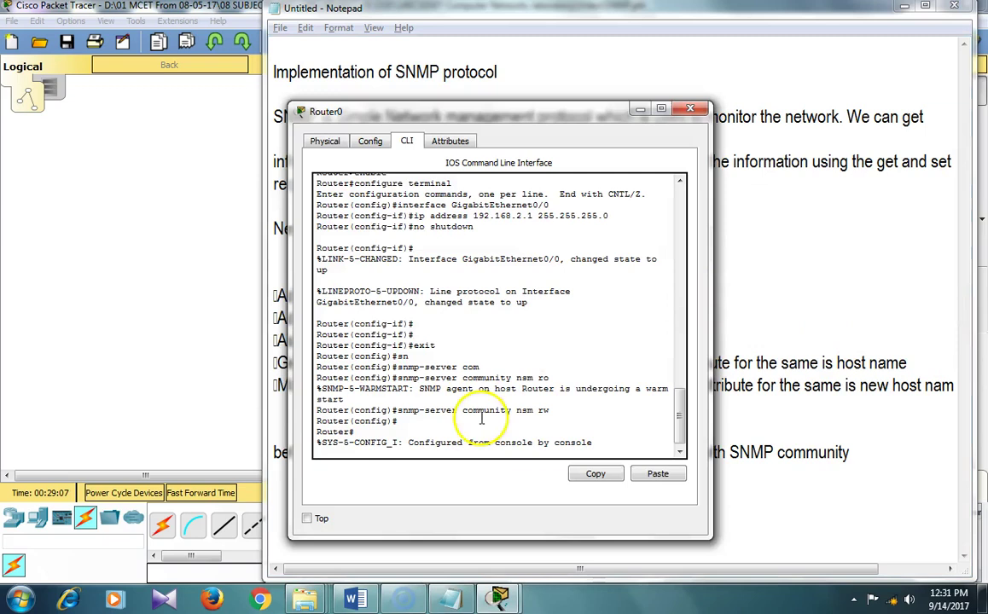
Copy the read-write SNMP community command from Router0's CLI into the Notepad notes and change its access to ro.
{"action": "left_click_drag", "start_coordinate": [397, 410], "coordinate": [549, 411]}
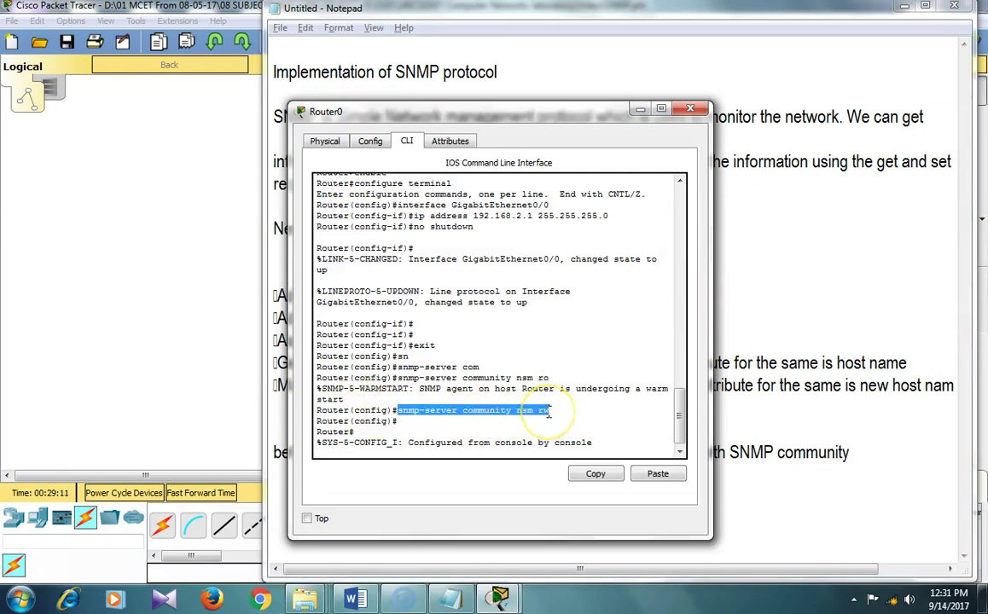
{"action": "right_click", "coordinate": [550, 412]}
{"action": "left_click", "coordinate": [584, 423]}
{"action": "key", "text": "alt+Tab"}
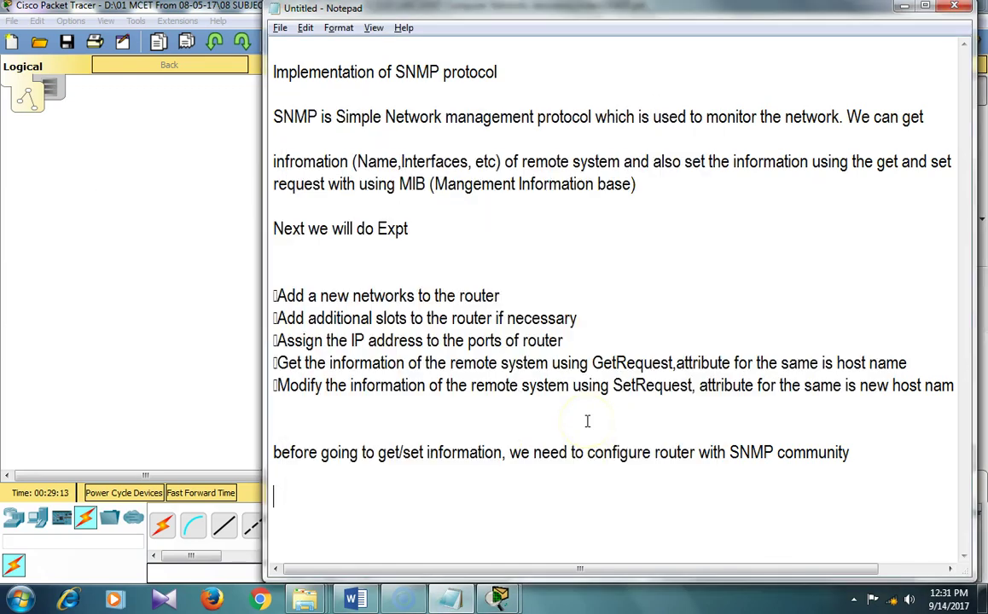
{"action": "left_click", "coordinate": [523, 494]}
{"action": "key", "text": "ctrl+v"}
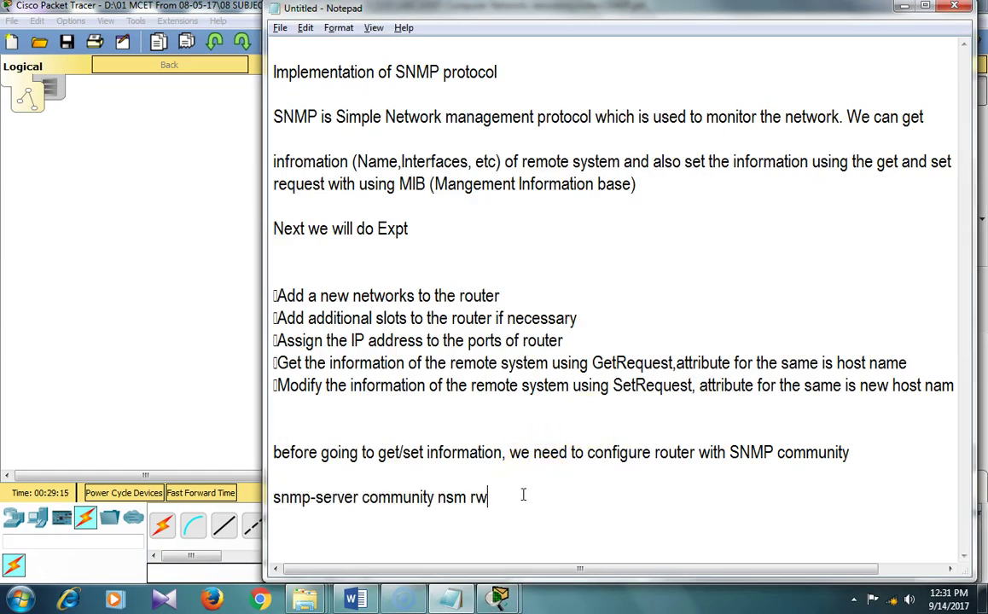
{"action": "key", "text": "BackSpace"}
{"action": "type", "text": "o"}
Below the ro command, note that the community string is the password for SNMP-server community read only (ro).
{"action": "type", "text": "nsm "}
{"action": "type", "text": "is passwor"}
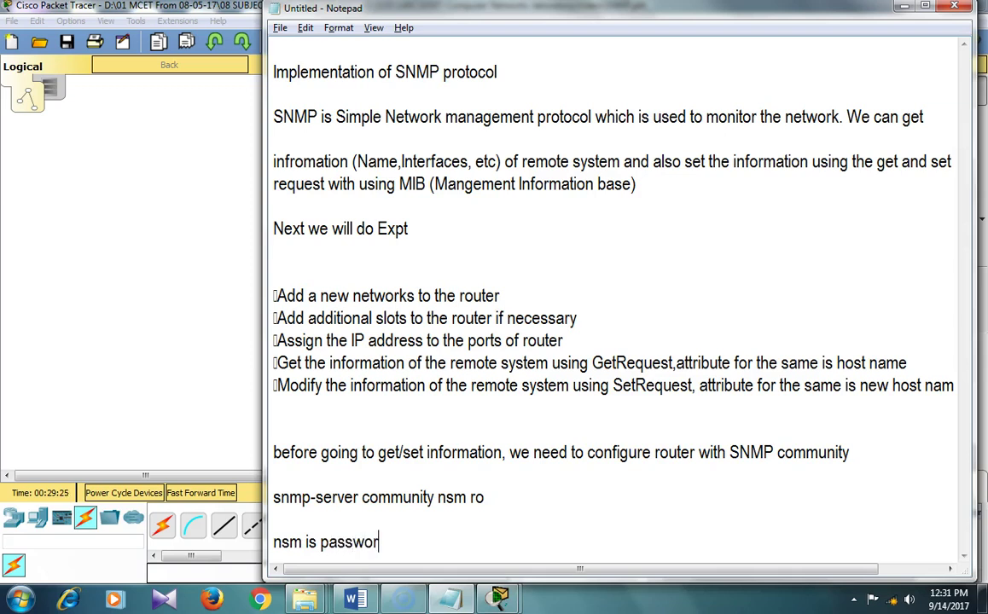
{"action": "type", "text": "d for SNM"}
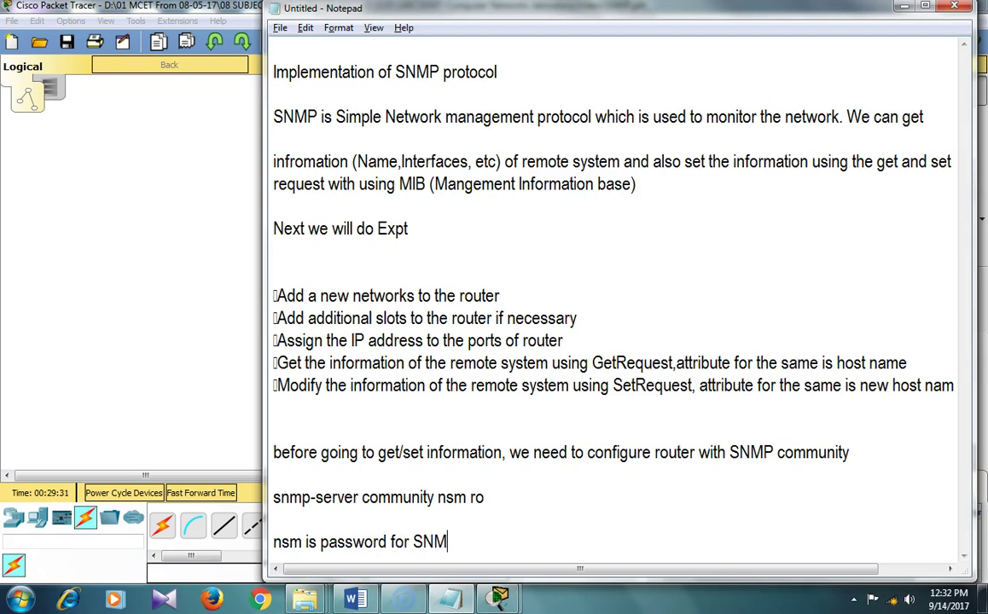
{"action": "type", "text": "P-server"}
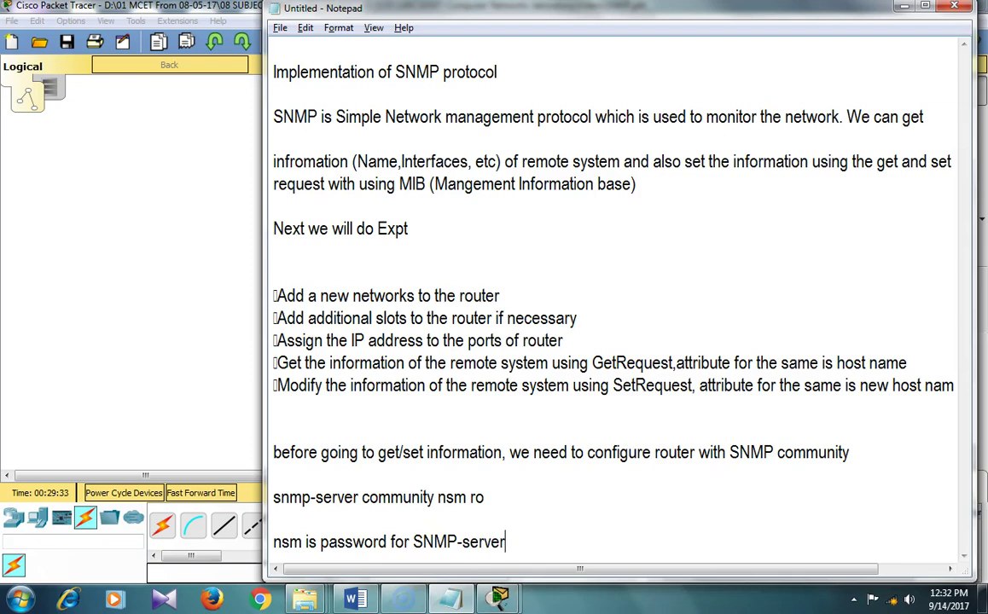
{"action": "type", "text": " commun"}
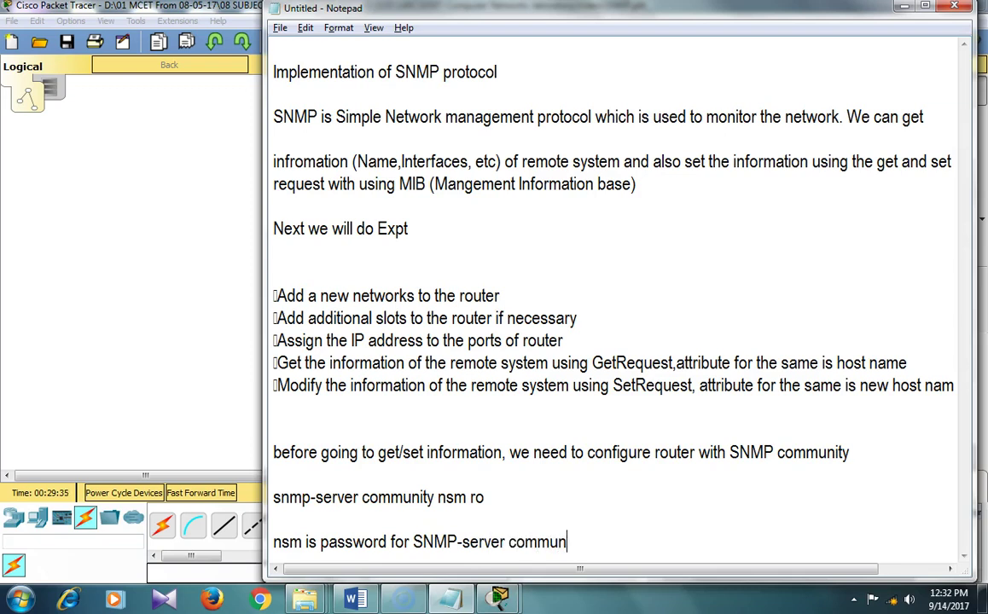
{"action": "type", "text": "ity read only"}
{"action": "key", "text": "Return"}
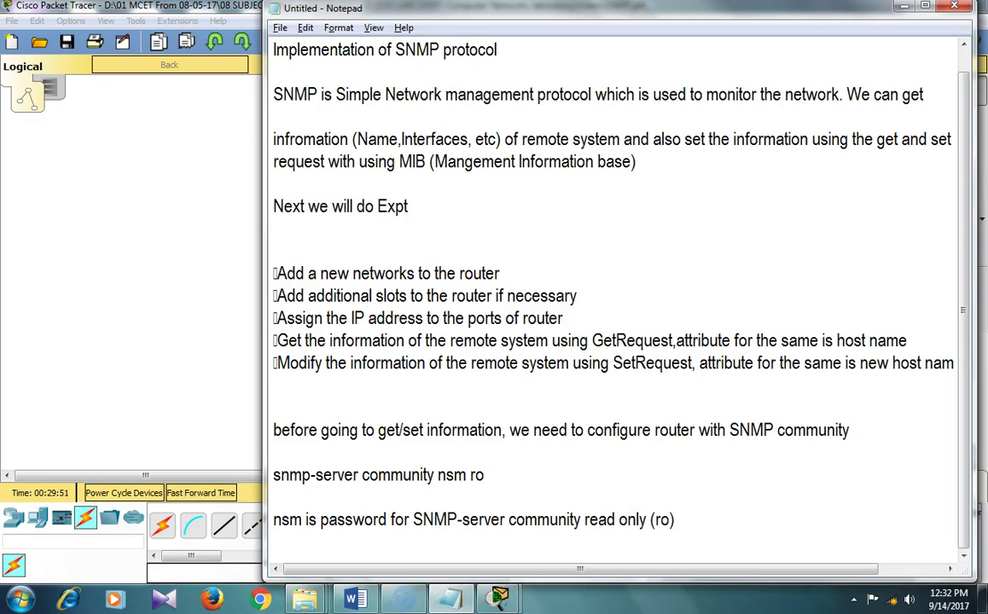
{"action": "key", "text": "Return"}
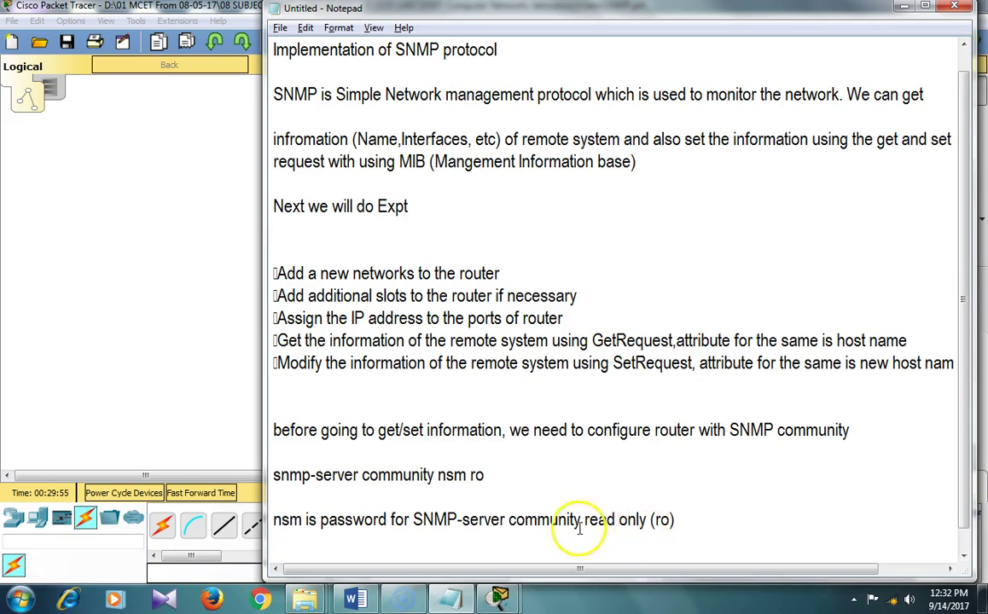
Duplicate the ro community command beneath the password note, change the copy's access to rw, and add blank lines below.
{"action": "scroll", "coordinate": [349, 493], "scroll_direction": "down", "scroll_amount": 1}
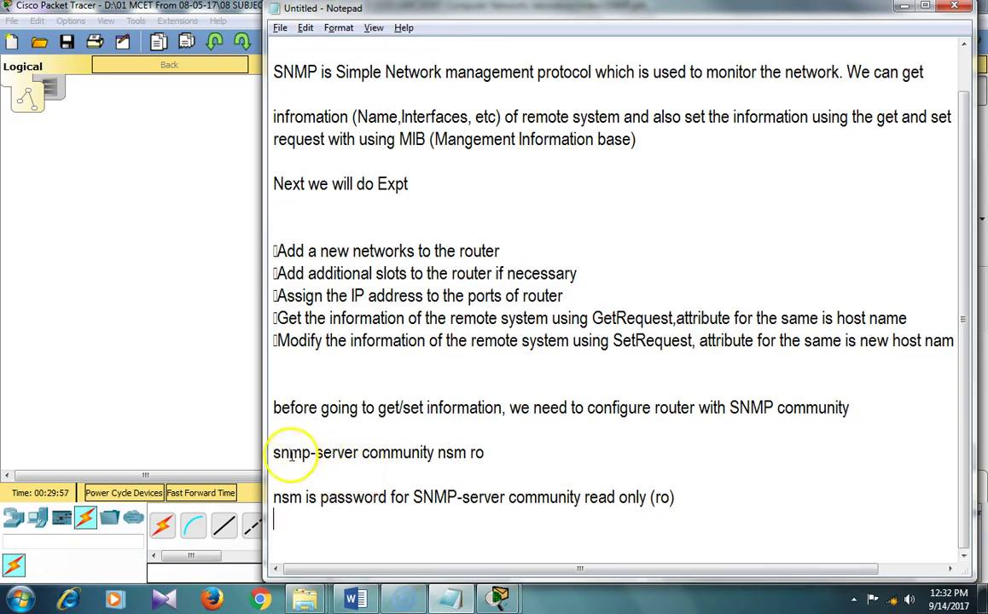
{"action": "left_click_drag", "start_coordinate": [276, 464], "coordinate": [502, 459]}
{"action": "key", "text": "ctrl+c"}
{"action": "left_click", "coordinate": [327, 540]}
{"action": "key", "text": "ctrl+v"}
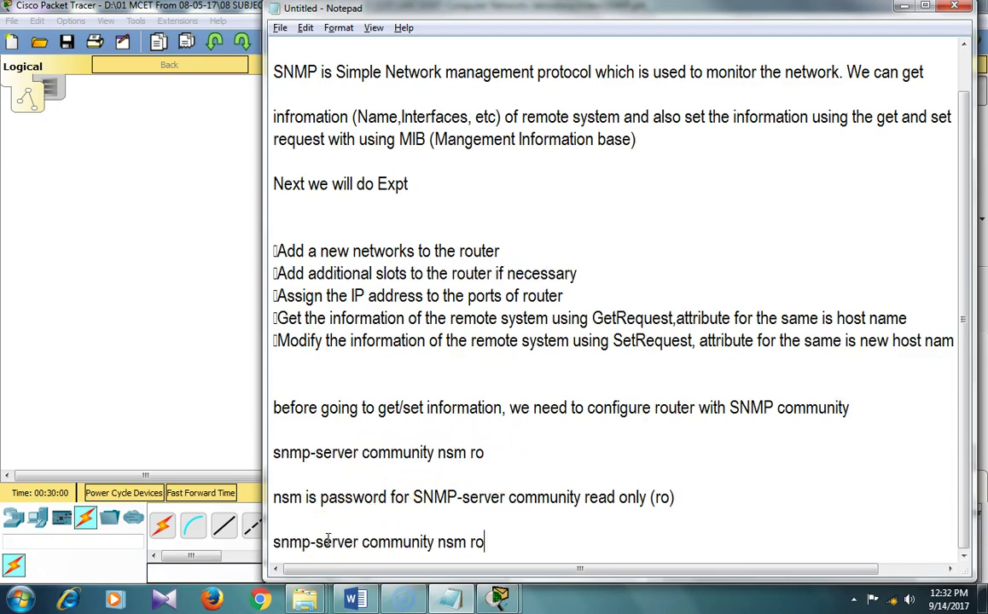
{"action": "type", "text": "w"}
{"action": "key", "text": "Return"}
{"action": "key", "text": "Return"}
{"action": "key", "text": "Return"}
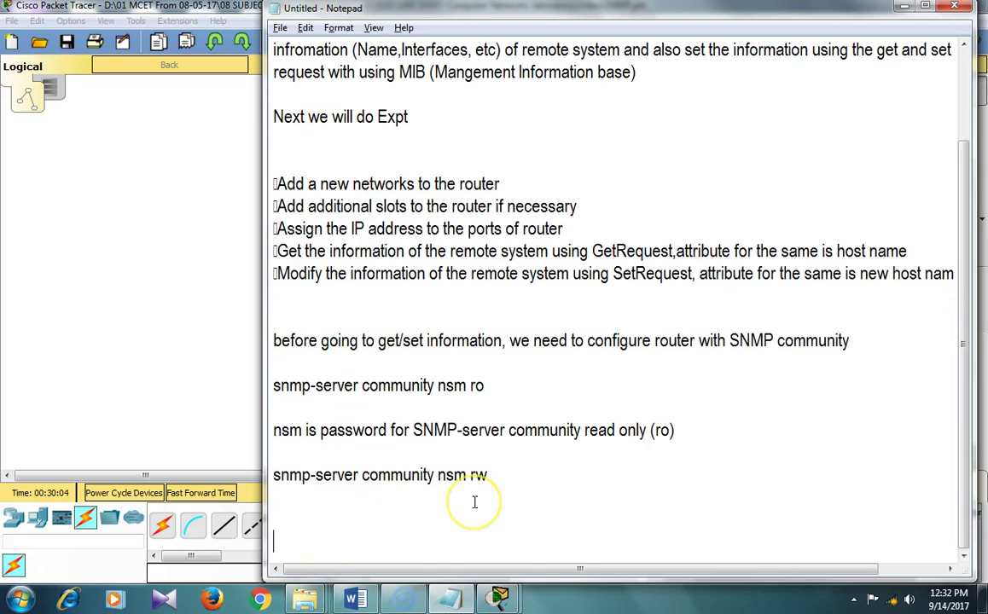
Duplicate the read-only password note beneath the rw command, keeping a blank line between them.
{"action": "left_click", "coordinate": [463, 486]}
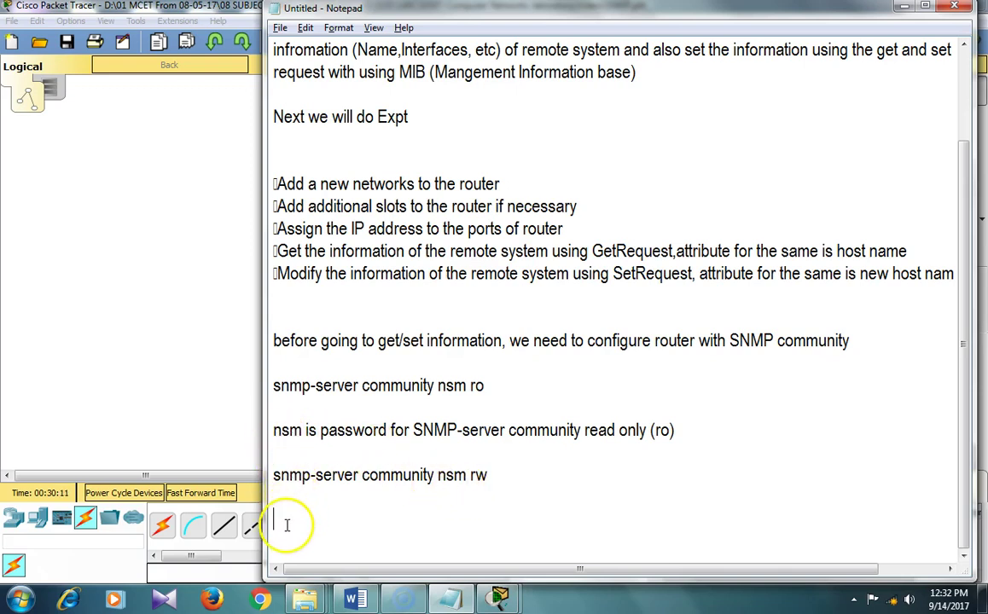
{"action": "key", "text": "ctrl+v"}
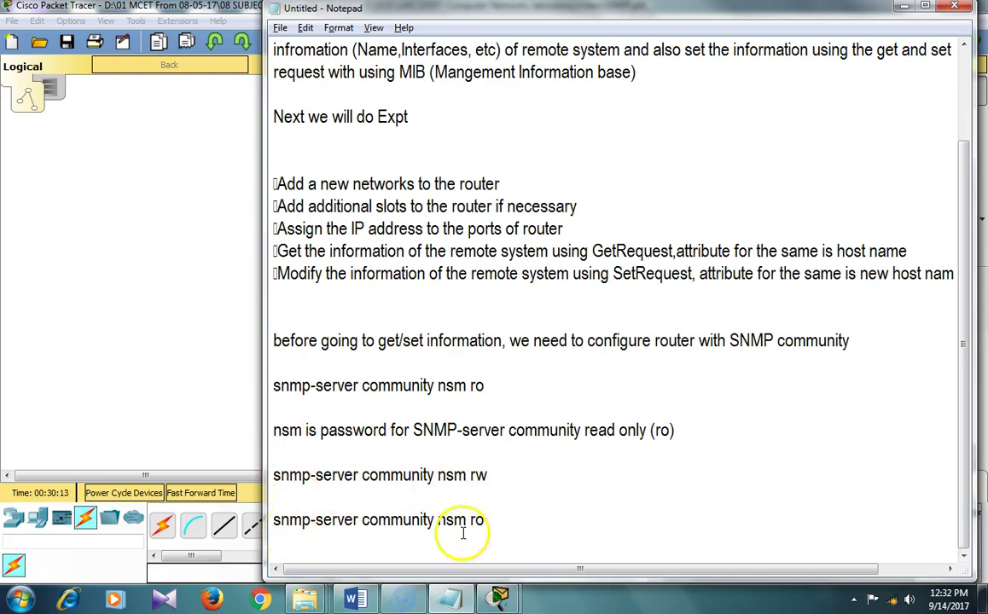
{"action": "left_click_drag", "start_coordinate": [275, 430], "coordinate": [746, 441]}
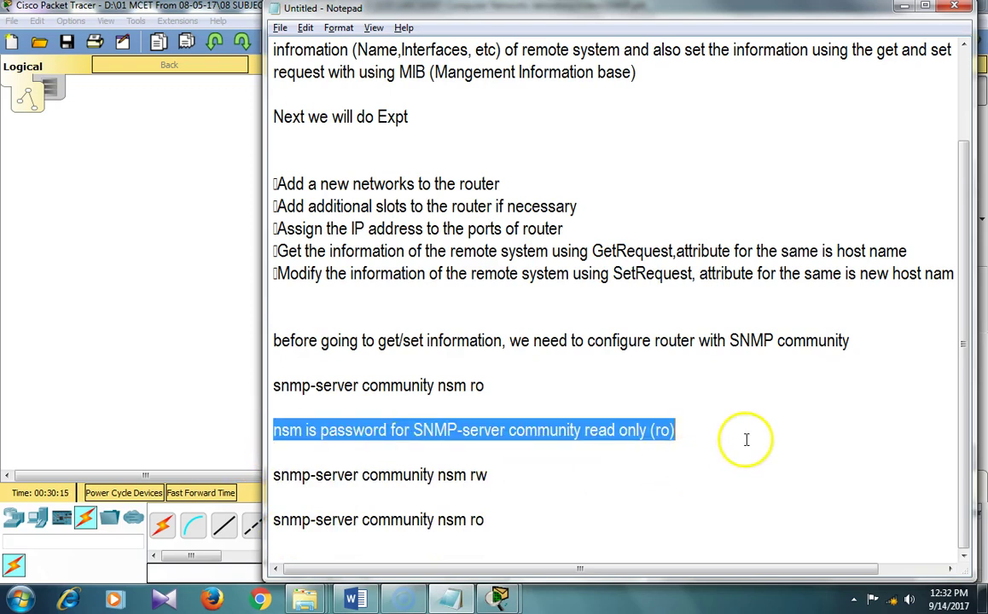
{"action": "left_click_drag", "start_coordinate": [484, 520], "coordinate": [271, 512]}
{"action": "key", "text": "ctrl+v"}
{"action": "left_click", "coordinate": [529, 495]}
{"action": "key", "text": "Return"}
{"action": "key", "text": "Down"}
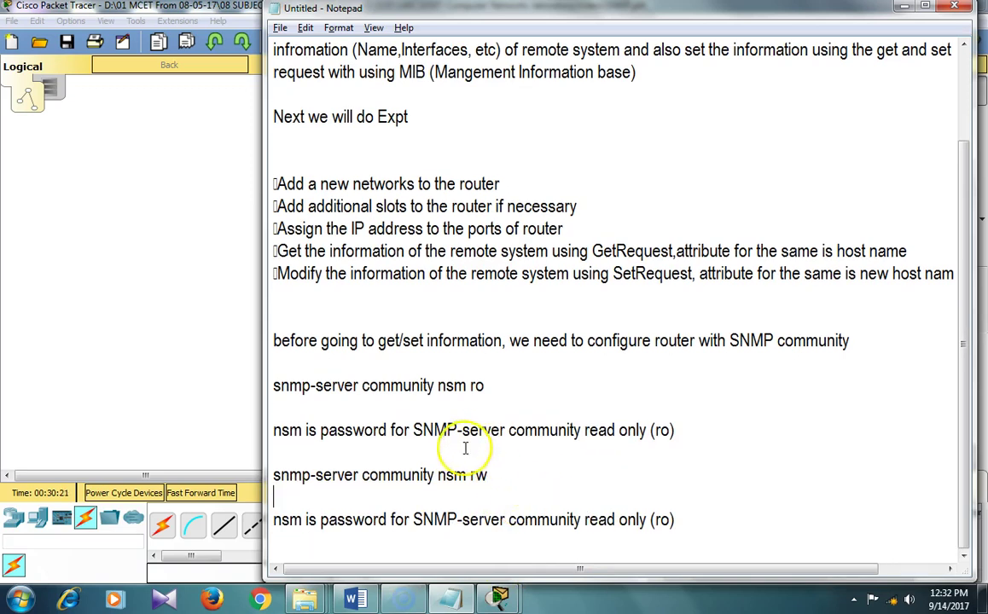
Change the ending of the second password note to "read write (rw)".
{"action": "left_click_drag", "start_coordinate": [271, 475], "coordinate": [495, 478]}
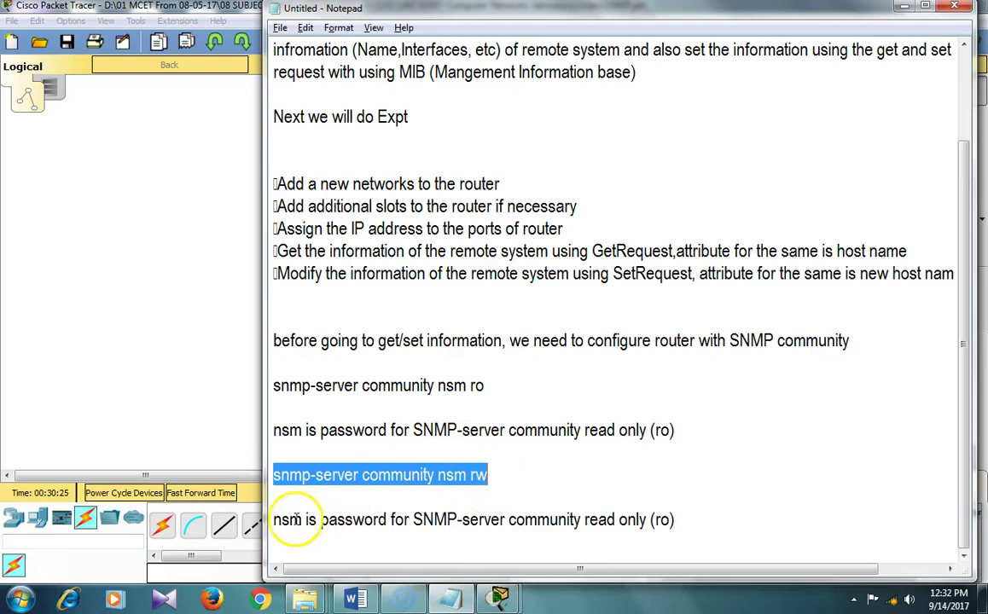
{"action": "left_click_drag", "start_coordinate": [280, 519], "coordinate": [658, 523]}
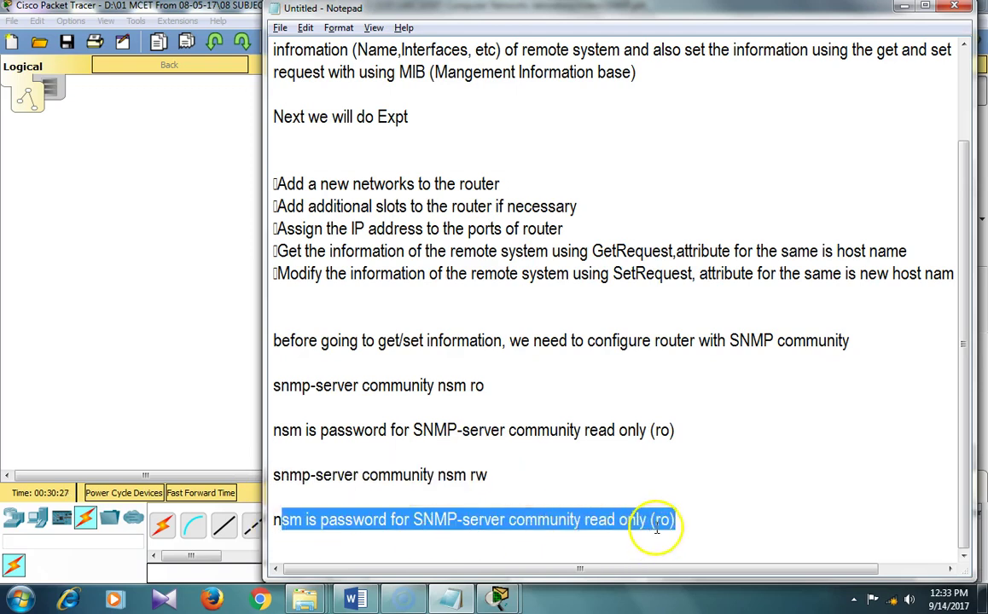
{"action": "left_click", "coordinate": [658, 523]}
{"action": "key", "text": "BackSpace"}
{"action": "key", "text": "BackSpace"}
{"action": "key", "text": "BackSpace"}
{"action": "key", "text": "BackSpace"}
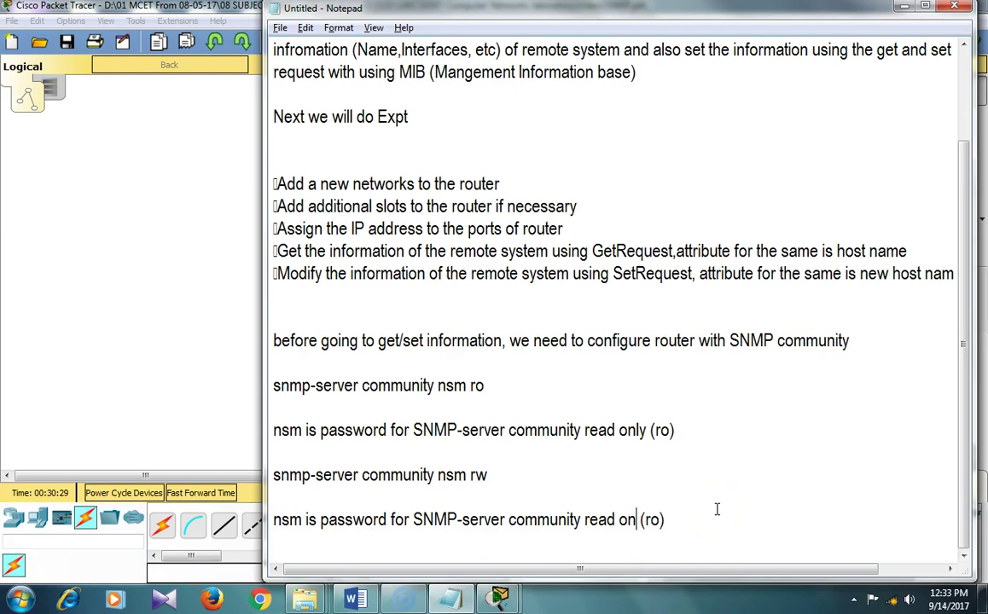
{"action": "type", "text": "write"}
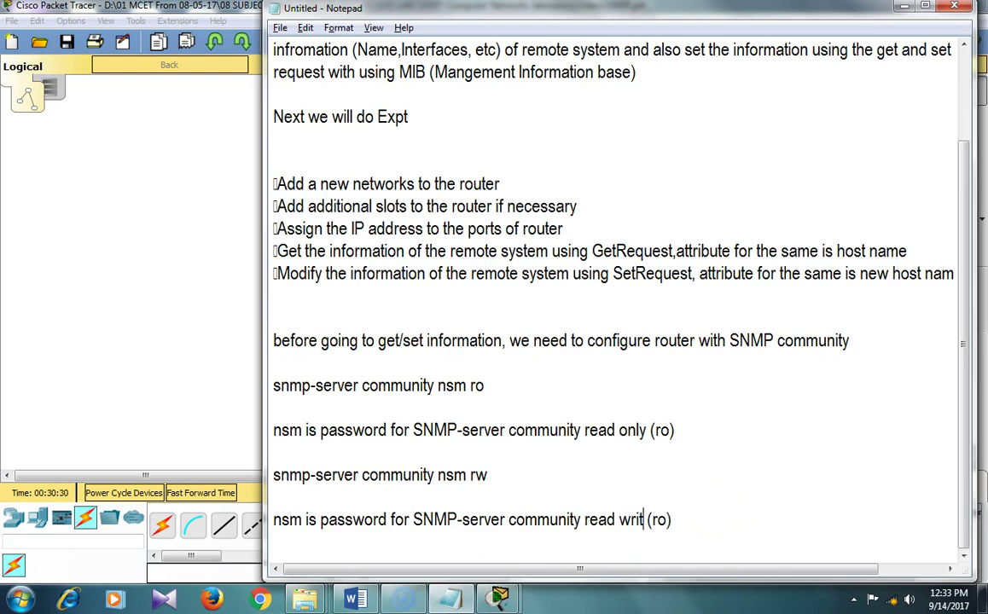
{"action": "key", "text": "BackSpace"}
{"action": "type", "text": "w"}
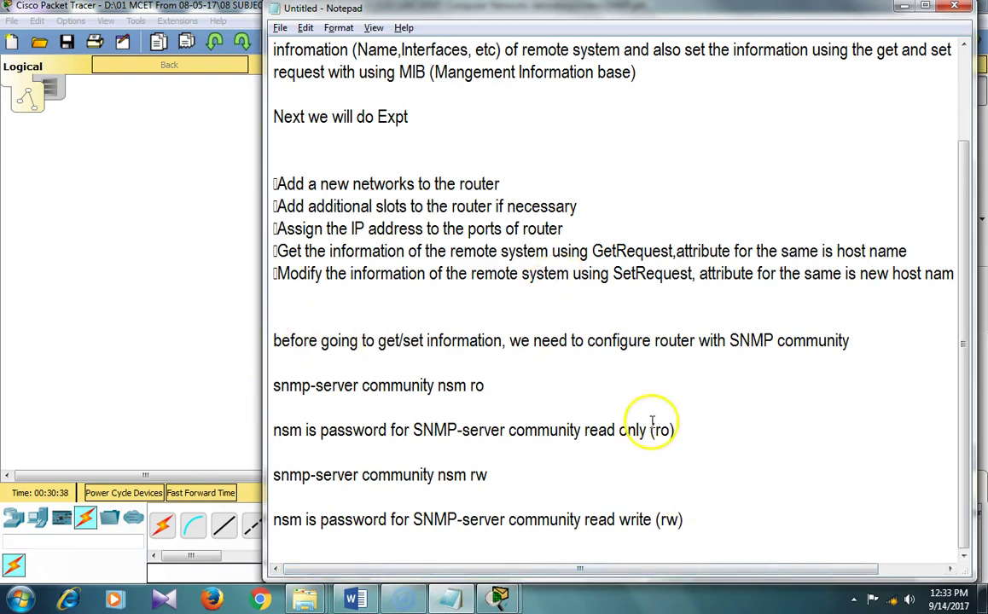
Switch to Packet Tracer, examine the Desktop applications available on PC1, and close its window.
{"action": "left_click", "coordinate": [203, 314]}
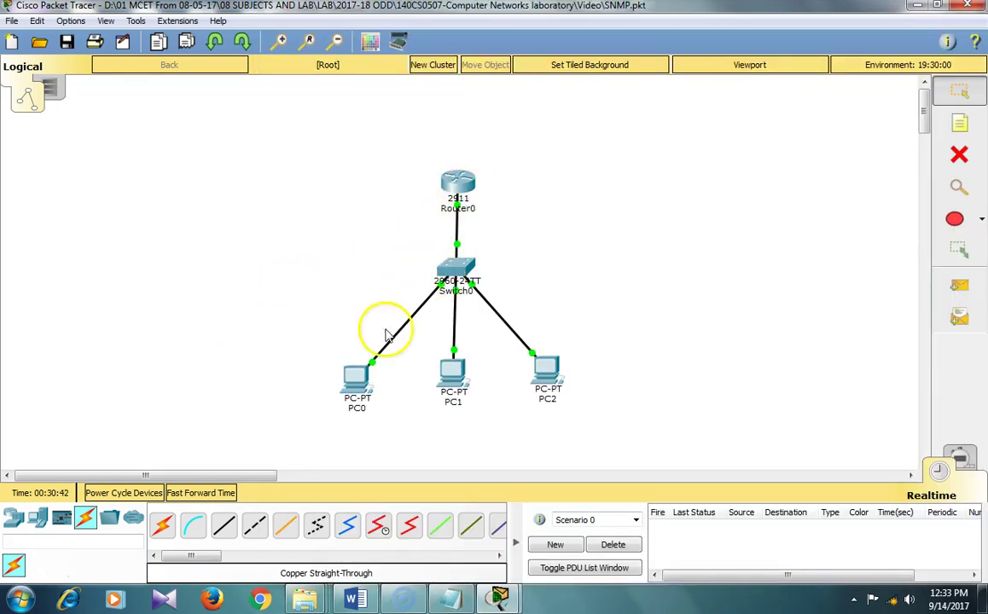
{"action": "left_click_drag", "start_coordinate": [380, 372], "coordinate": [371, 375]}
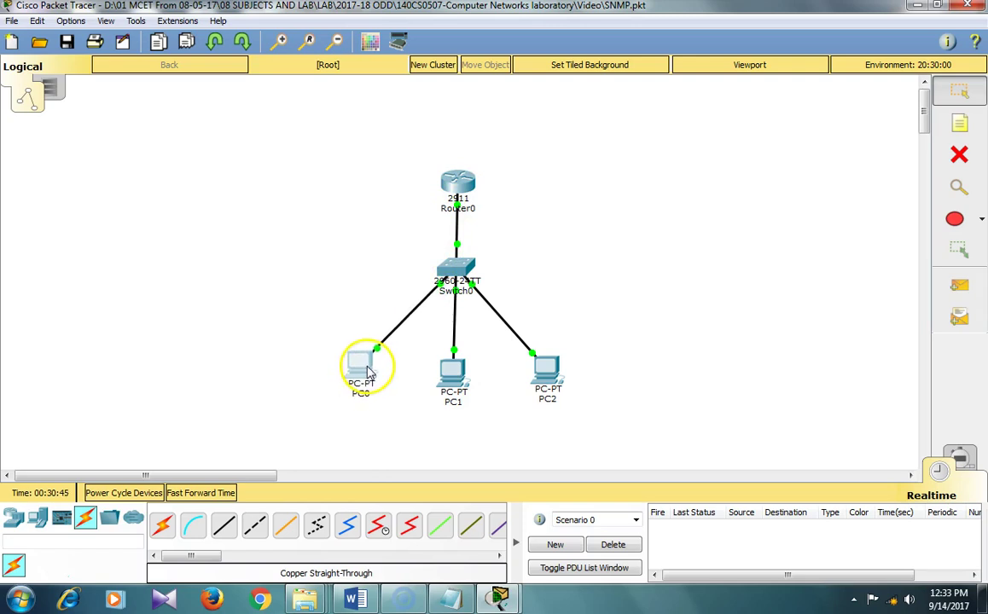
{"action": "left_click", "coordinate": [453, 375]}
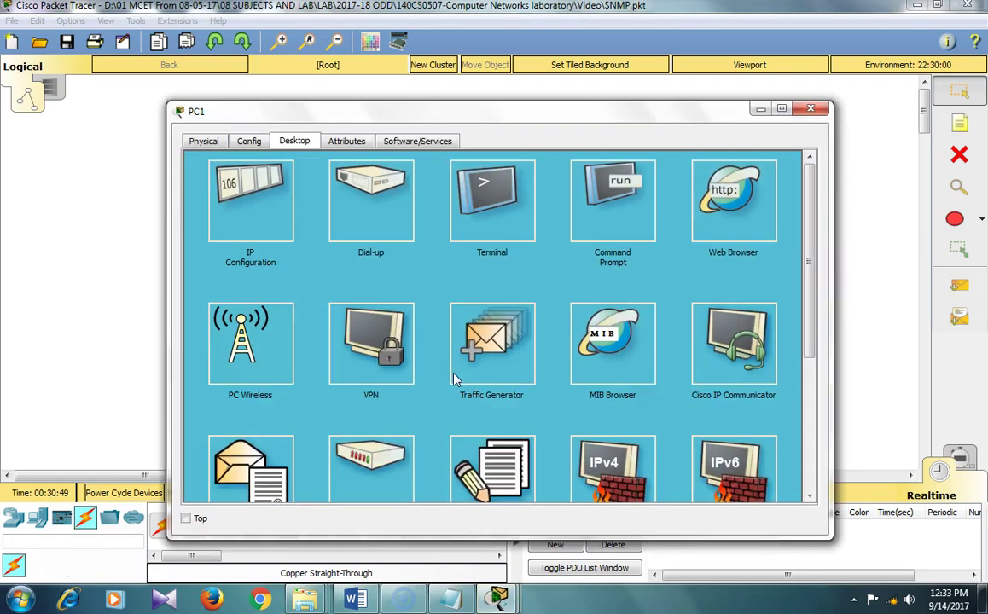
{"action": "left_click", "coordinate": [812, 110]}
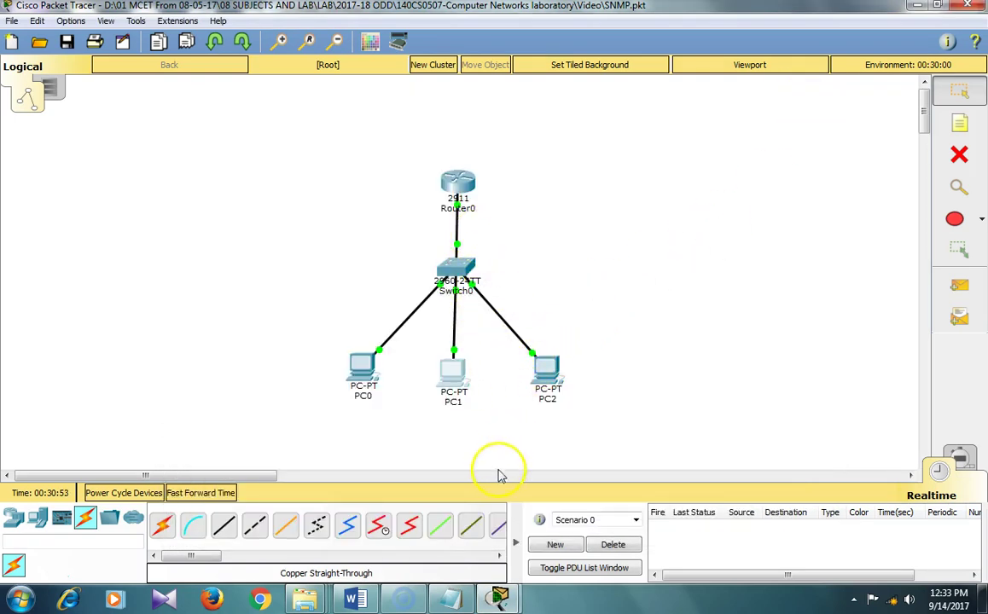
Switch to Notepad and, a few blank lines below the read-write password note, begin a line reading "select MIB browser from".
{"action": "left_click", "coordinate": [451, 597]}
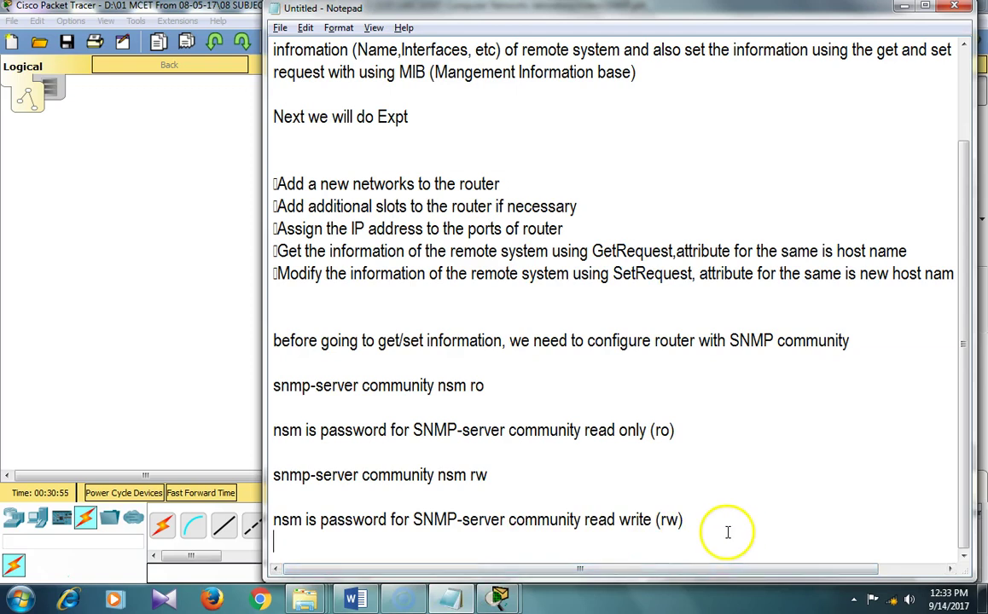
{"action": "key", "text": "Return"}
{"action": "key", "text": "Return"}
{"action": "key", "text": "Return"}
{"action": "key", "text": "Return"}
{"action": "type", "text": "s"}
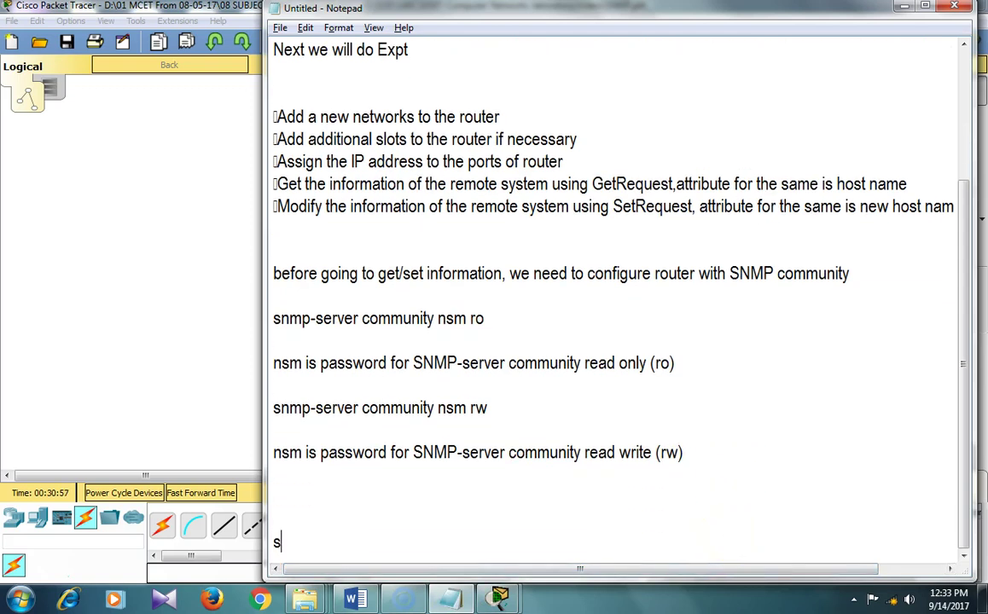
{"action": "type", "text": "elect any"}
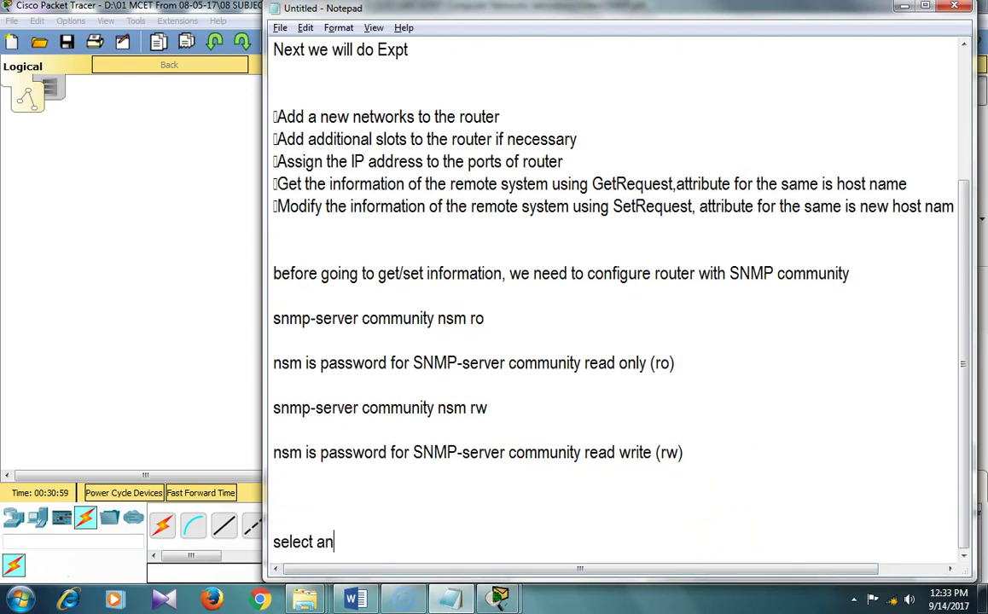
{"action": "key", "text": "BackSpace"}
{"action": "key", "text": "BackSpace"}
{"action": "key", "text": "BackSpace"}
{"action": "key", "text": "BackSpace"}
{"action": "type", "text": "MIB"}
{"action": "type", "text": " b"}
{"action": "type", "text": "rowe"}
{"action": "type", "text": "se"}
{"action": "type", "text": "r from "}
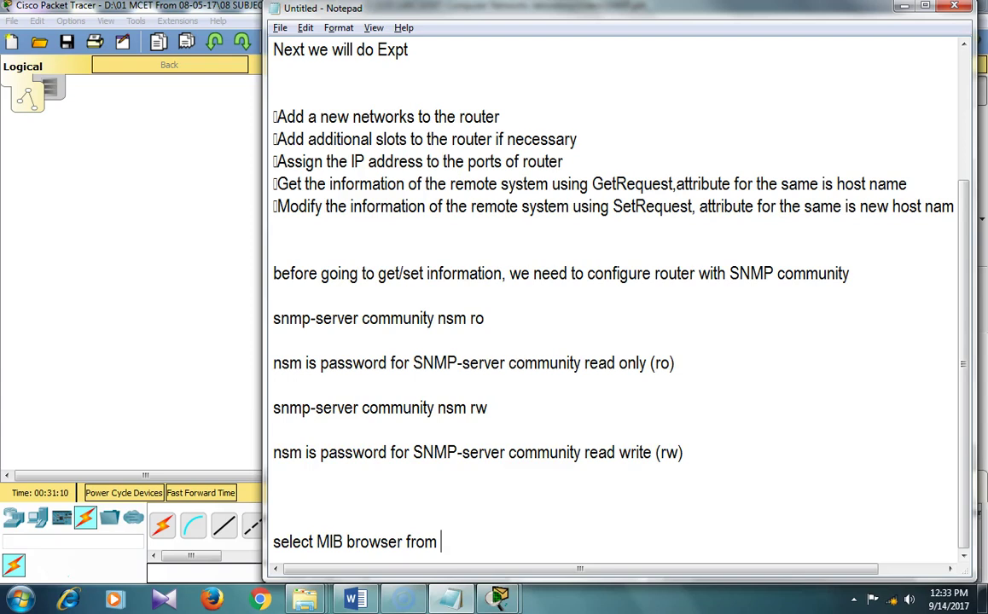
Continue the MIB browser line with "any one of system for getting/setting".
{"action": "type", "text": "any one of sy"}
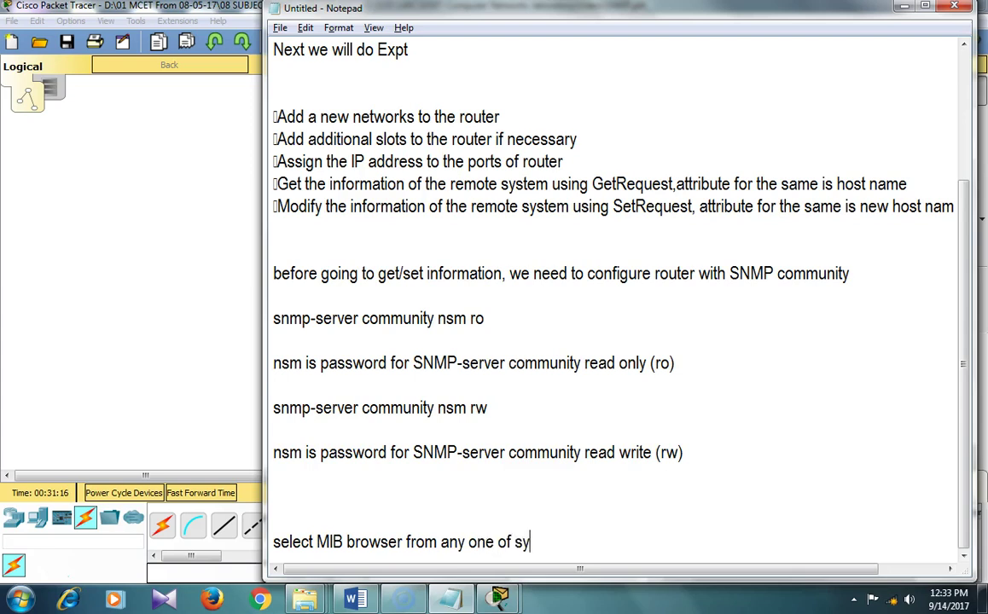
{"action": "type", "text": "stem ofr"}
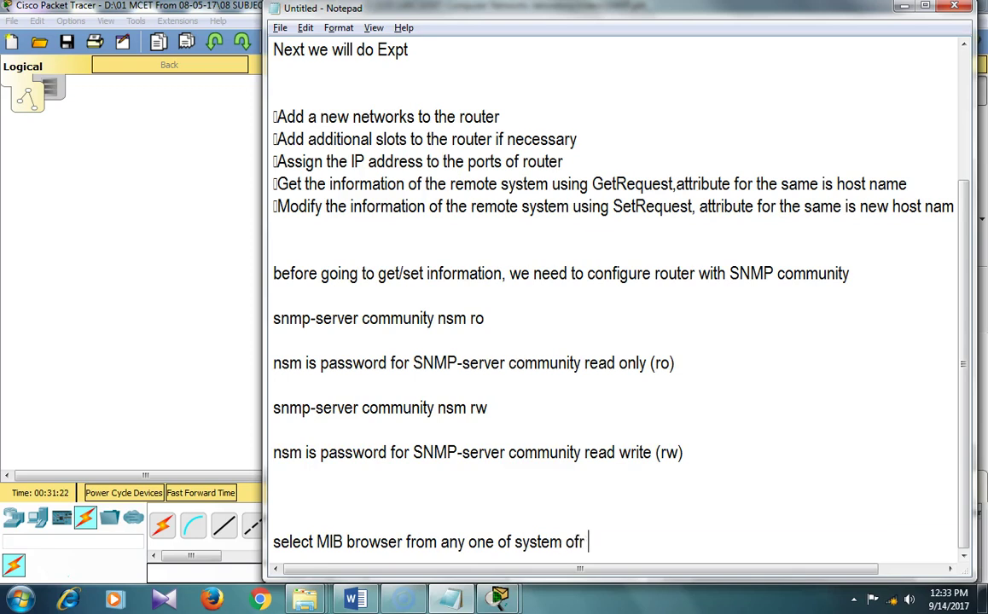
{"action": "key", "text": "BackSpace"}
{"action": "key", "text": "BackSpace"}
{"action": "key", "text": "BackSpace"}
{"action": "key", "text": "BackSpace"}
{"action": "type", "text": "for get"}
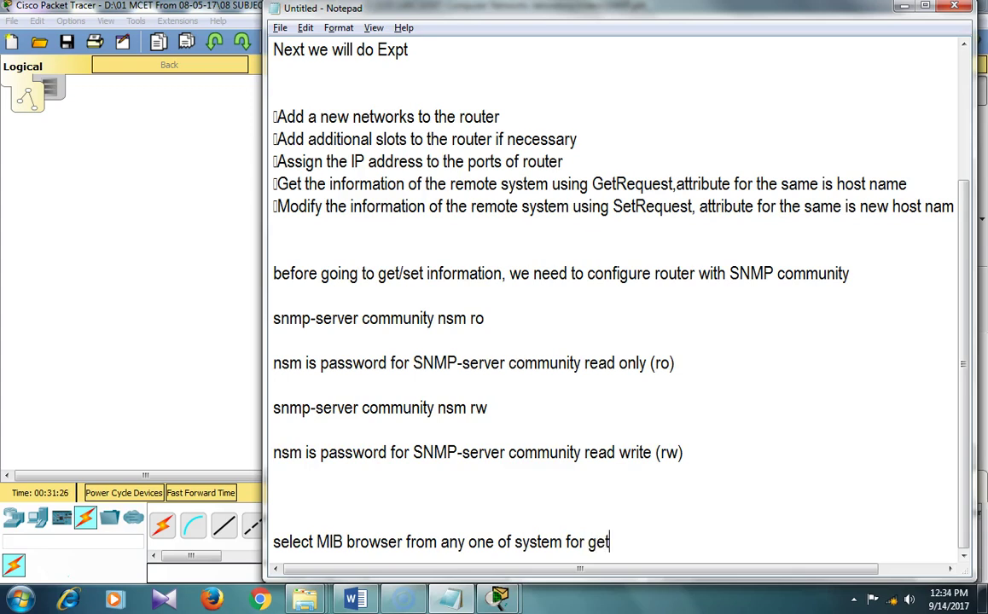
{"action": "type", "text": "ting/set"}
{"action": "type", "text": "ting "}
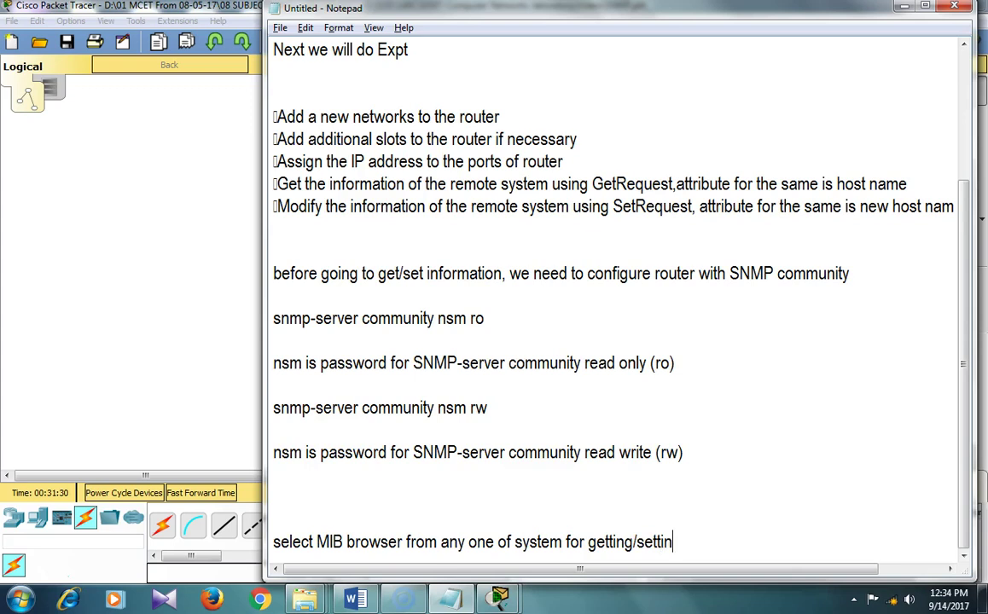
Finish the MIB browser line with "information of hostname of router" and leave a blank line beneath it.
{"action": "type", "text": "information"}
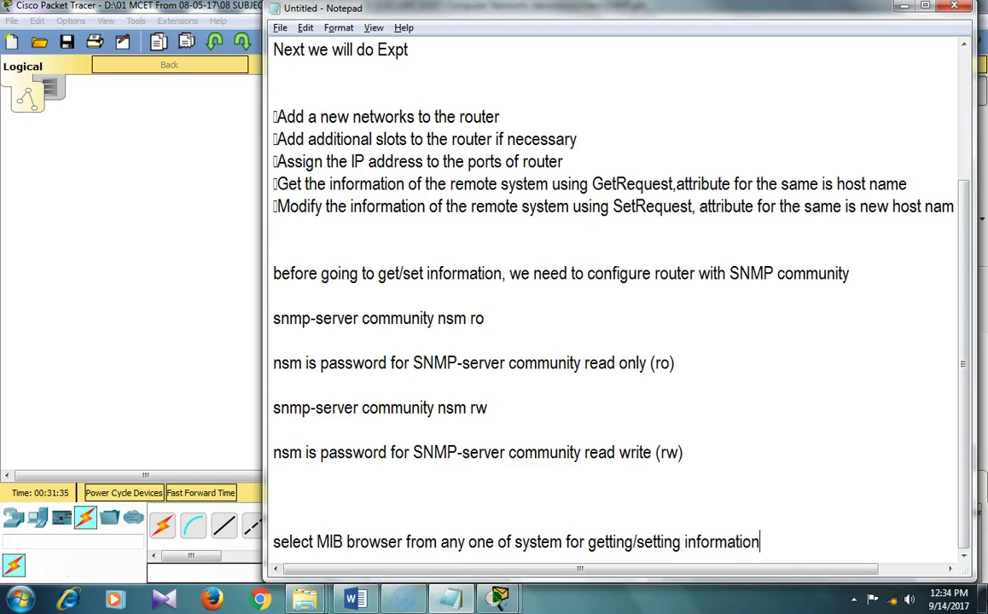
{"action": "type", "text": " of hostname"}
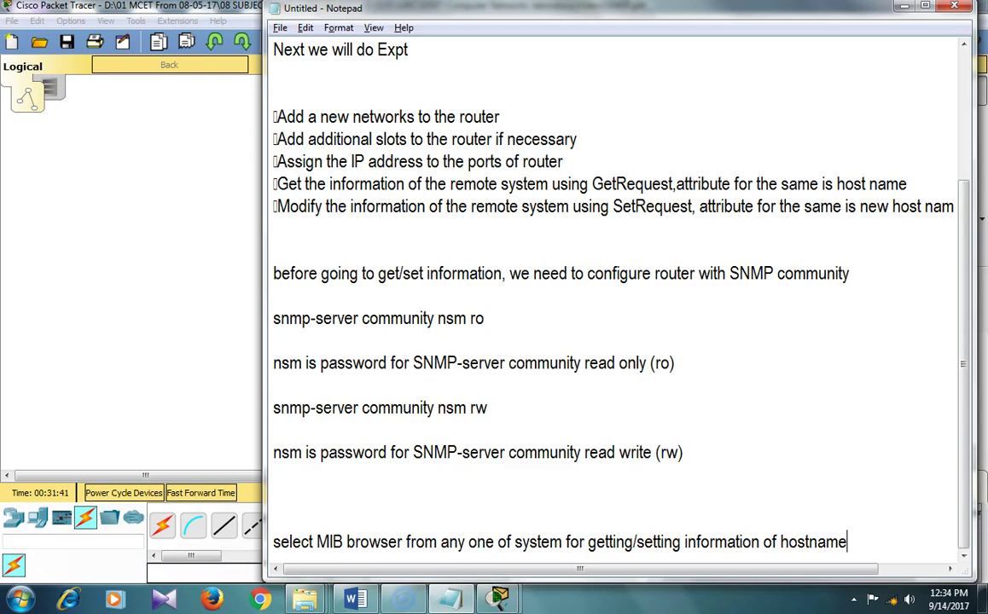
{"action": "type", "text": " of rout"}
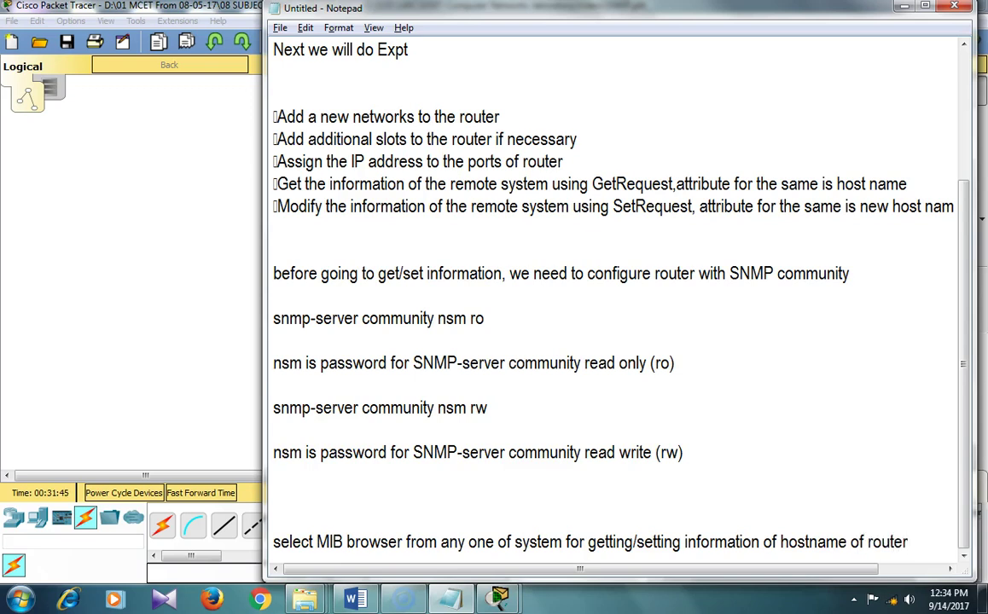
{"action": "type", "text": "er"}
{"action": "key", "text": "Return"}
{"action": "key", "text": "Return"}
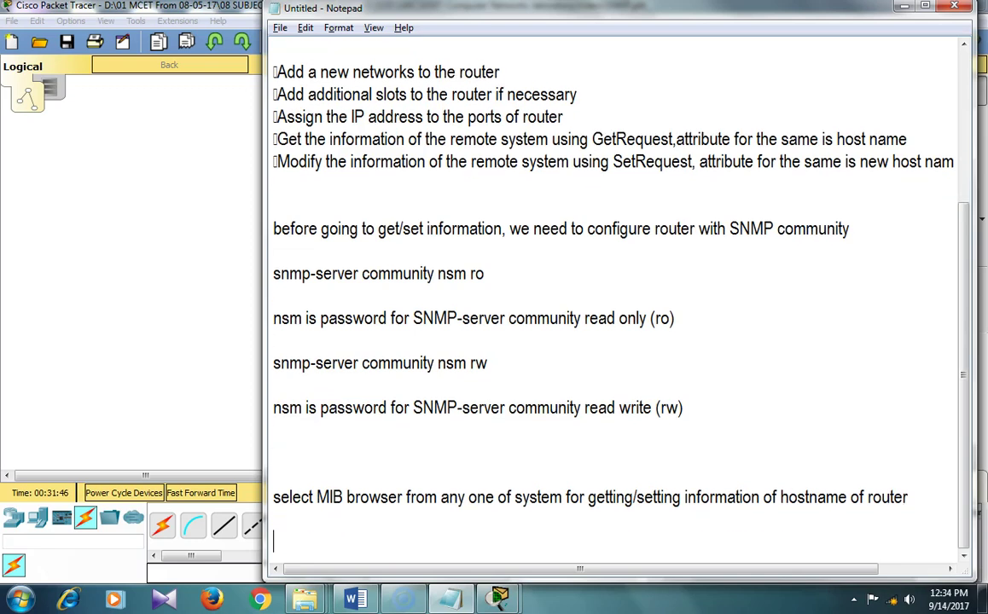
Switch to Packet Tracer and open the MIB Browser on PC0, ready for its address.
{"action": "key", "text": "alt+Tab"}
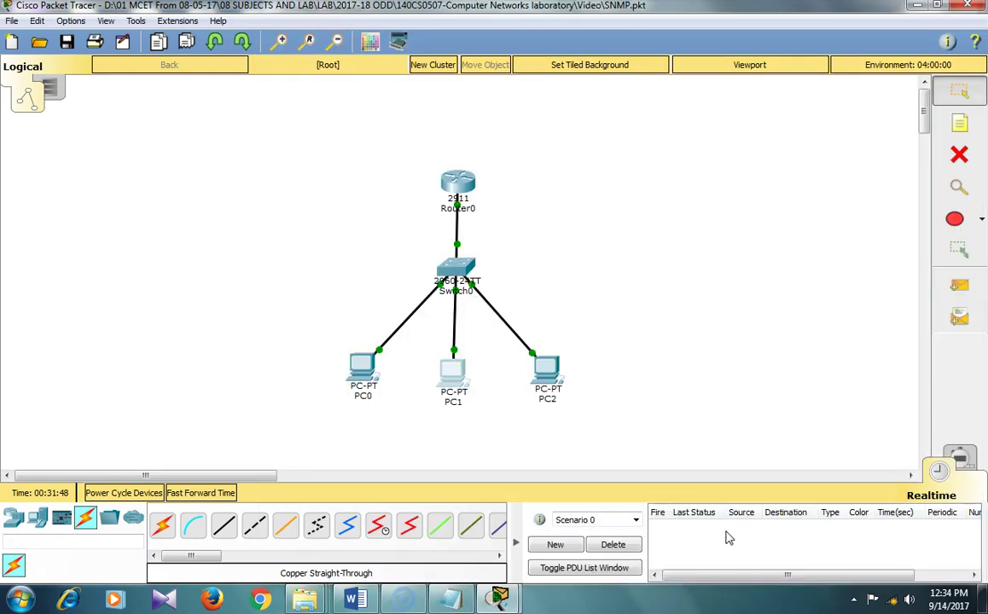
{"action": "left_click", "coordinate": [362, 372]}
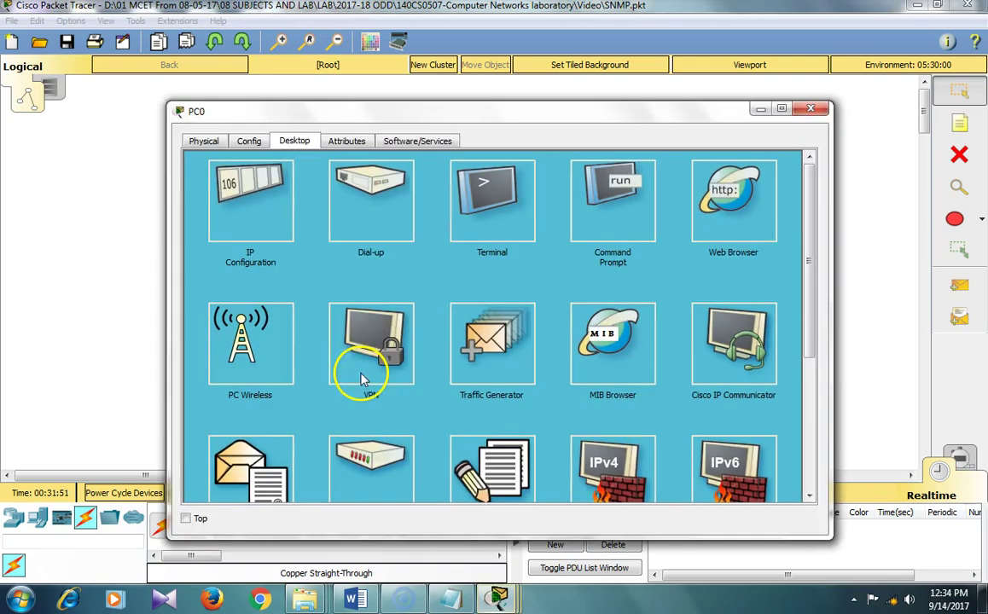
{"action": "left_click", "coordinate": [613, 342]}
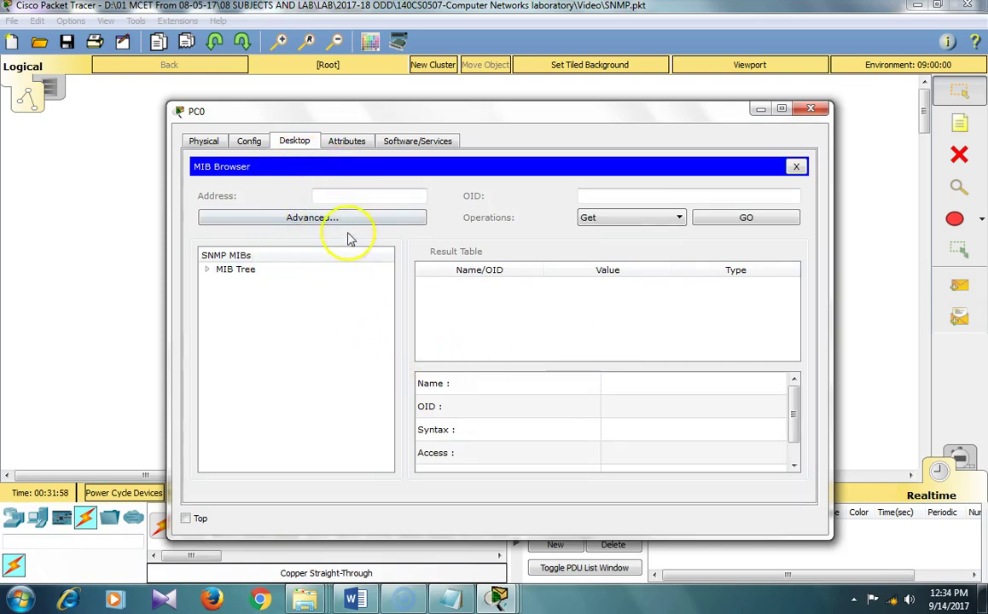
{"action": "left_click", "coordinate": [328, 196]}
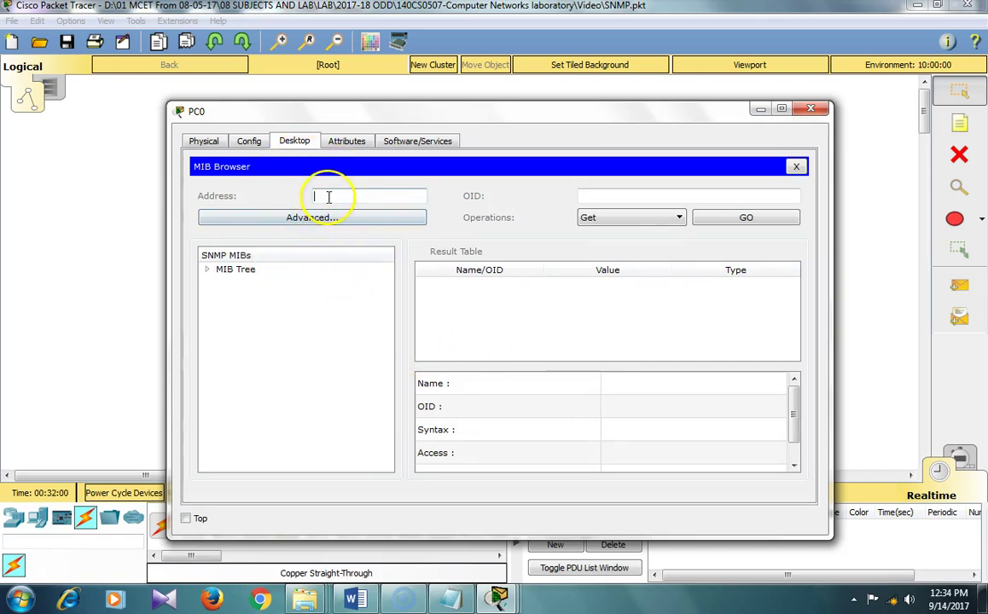
{"action": "key", "text": "alt+Tab"}
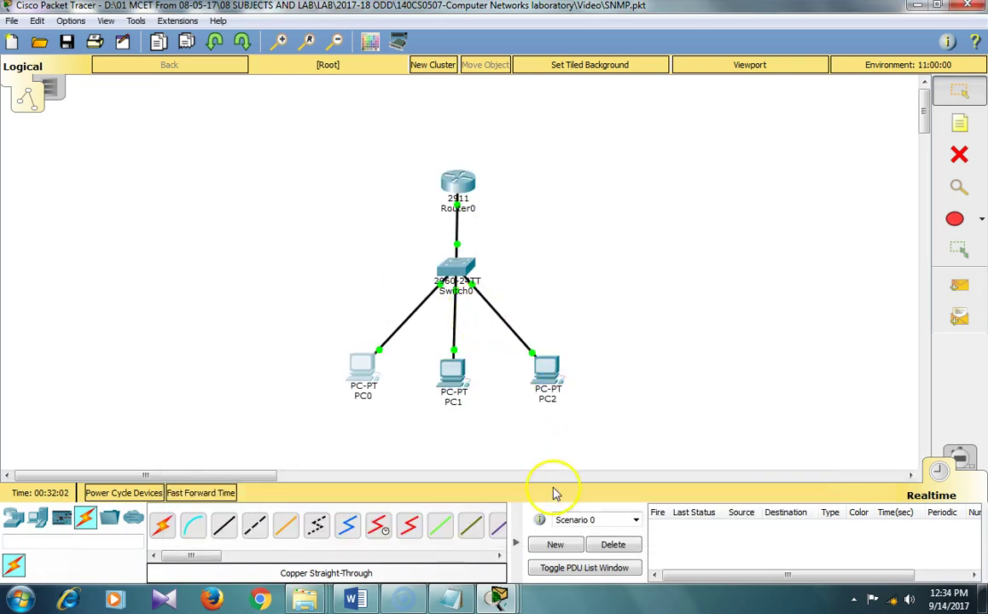
{"action": "key", "text": "alt+Tab"}
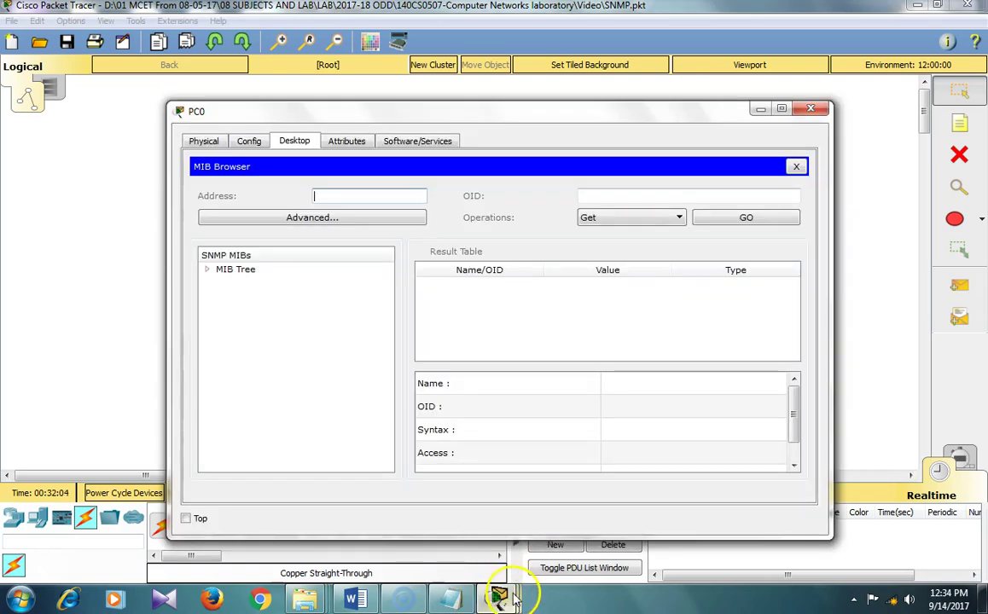
Switch to Notepad and add the lines "Type IP address of Router" and "here 192.168.2.1", separated by a blank line.
{"action": "left_click", "coordinate": [454, 599]}
{"action": "left_click", "coordinate": [597, 524]}
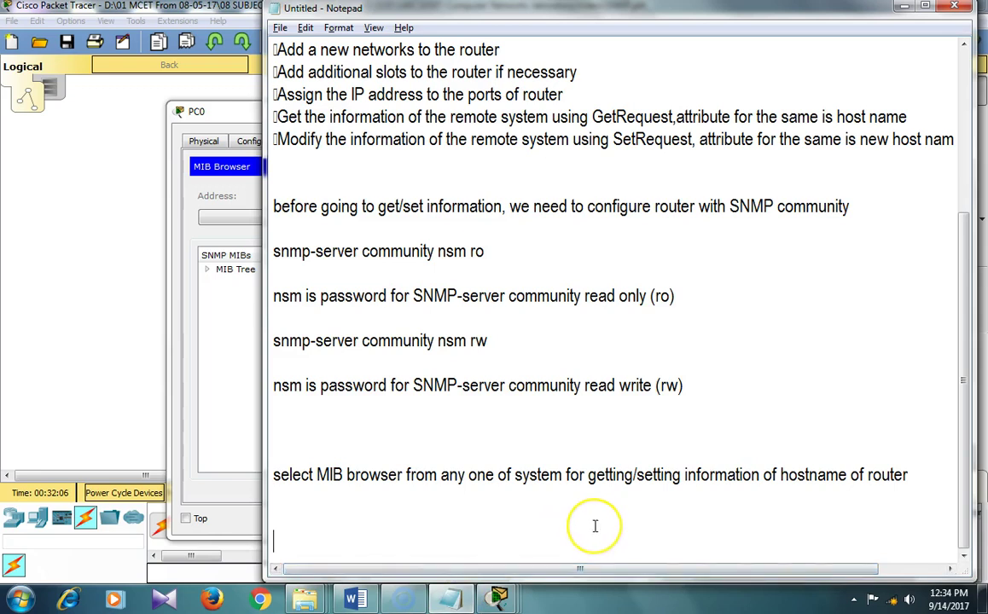
{"action": "type", "text": "Type IP "}
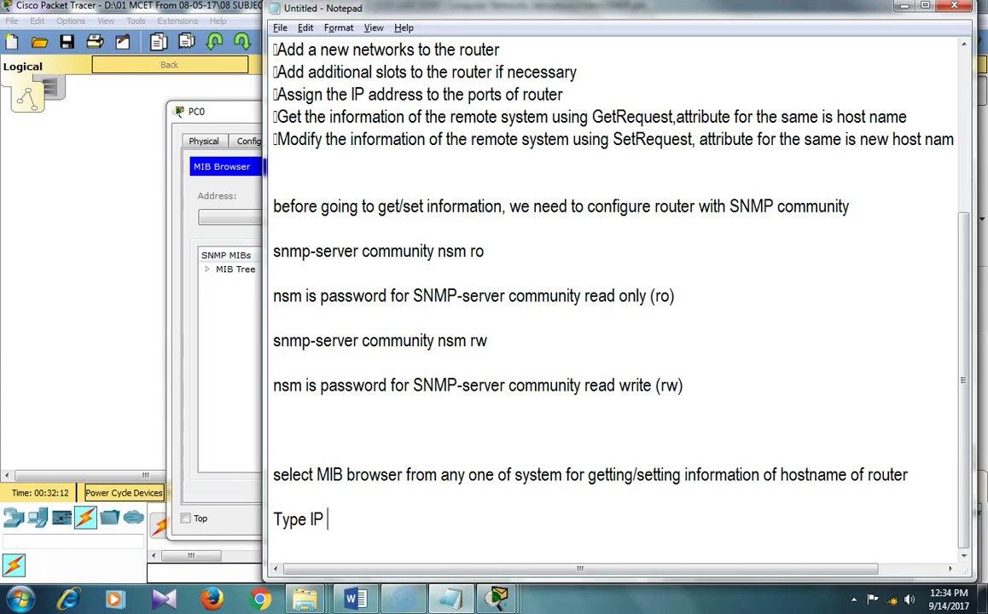
{"action": "type", "text": "address o"}
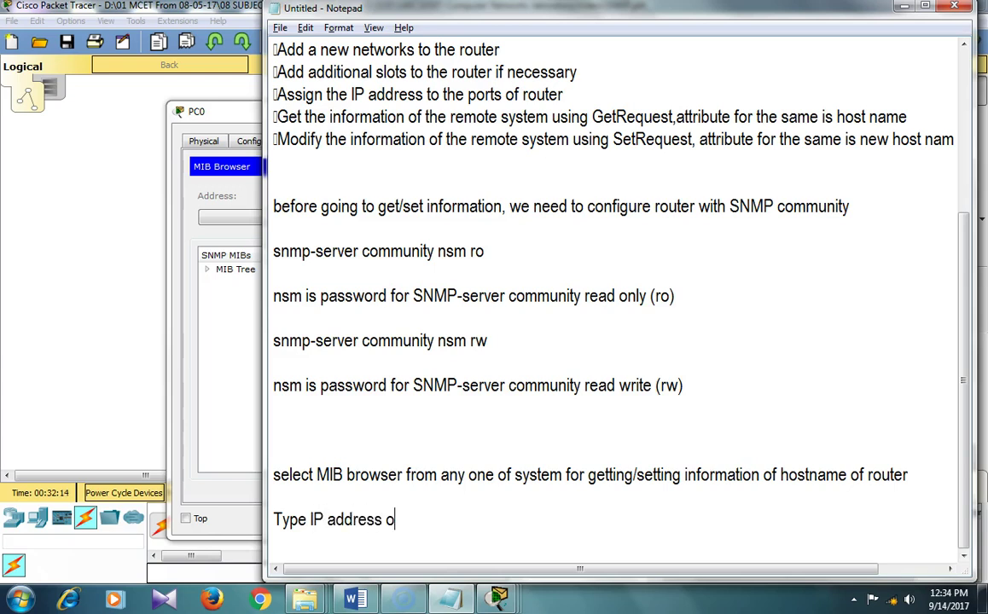
{"action": "type", "text": "f Router"}
{"action": "key", "text": "Return"}
{"action": "key", "text": "Return"}
{"action": "type", "text": "here"}
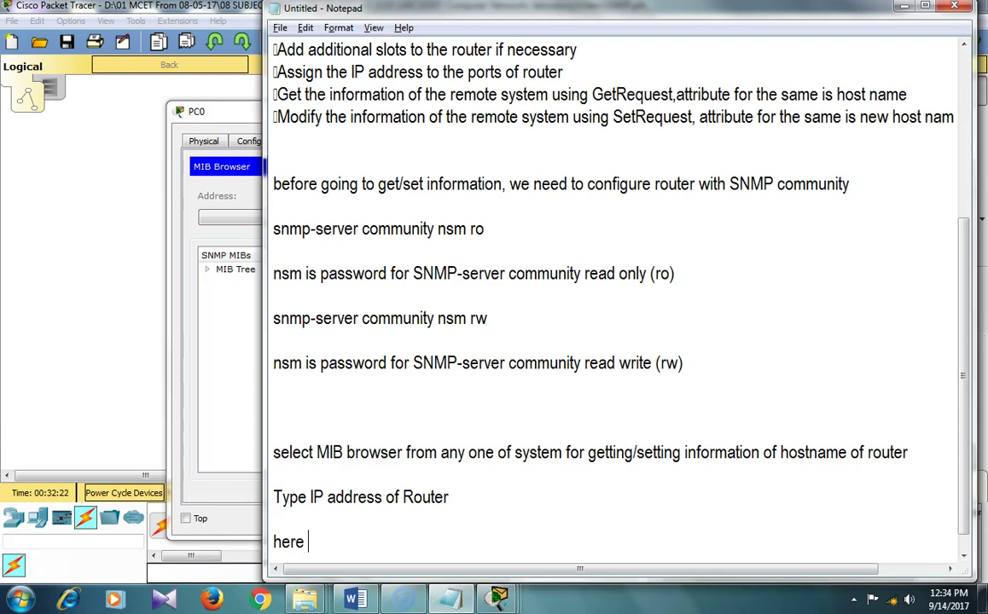
{"action": "type", "text": " 192.168.2.1"}
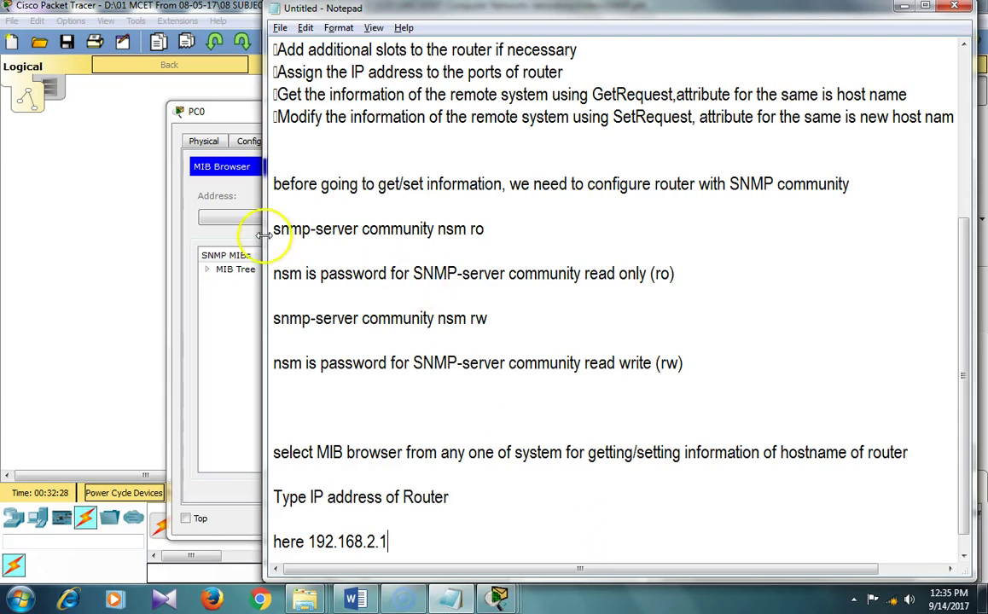
Switch back to PC0's MIB Browser in Packet Tracer and set its address to 192.168.2.1.
{"action": "left_click", "coordinate": [239, 219]}
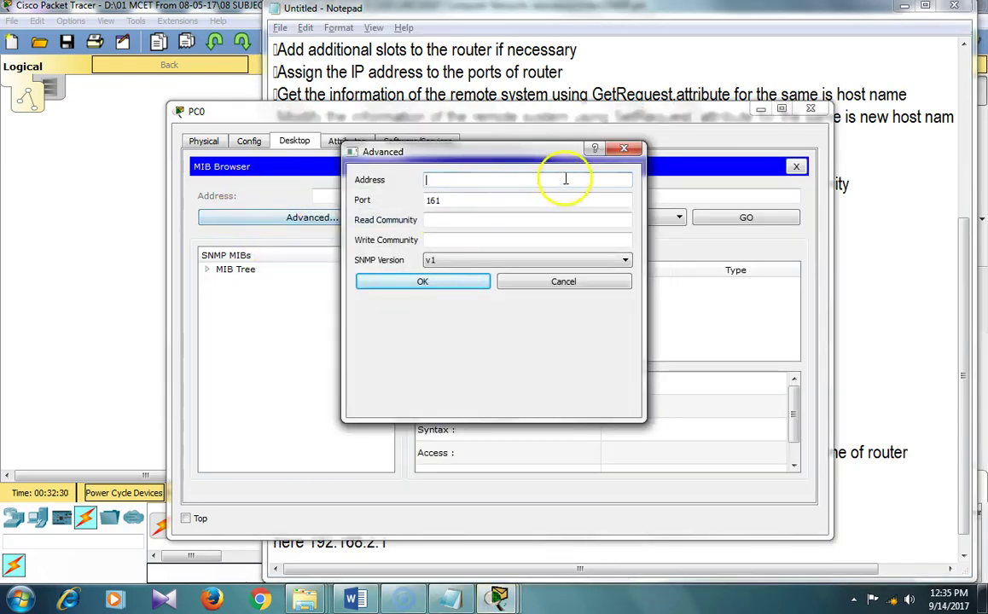
{"action": "left_click", "coordinate": [626, 152]}
{"action": "left_click", "coordinate": [406, 195]}
{"action": "type", "text": "192.168.2.1"}
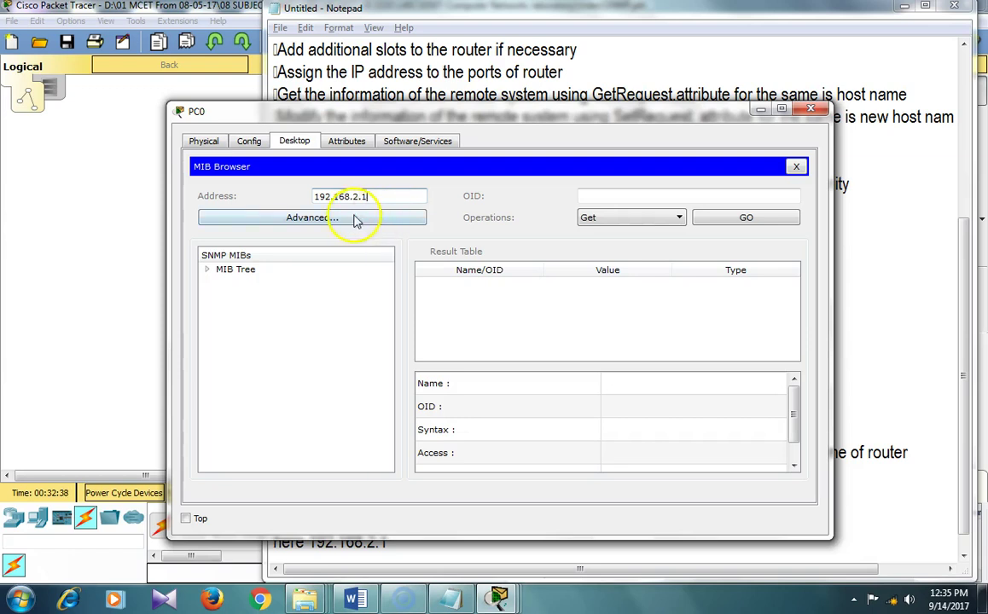
Enter the read community and write community strings in the MIB Browser's advanced settings.
{"action": "left_click", "coordinate": [309, 218]}
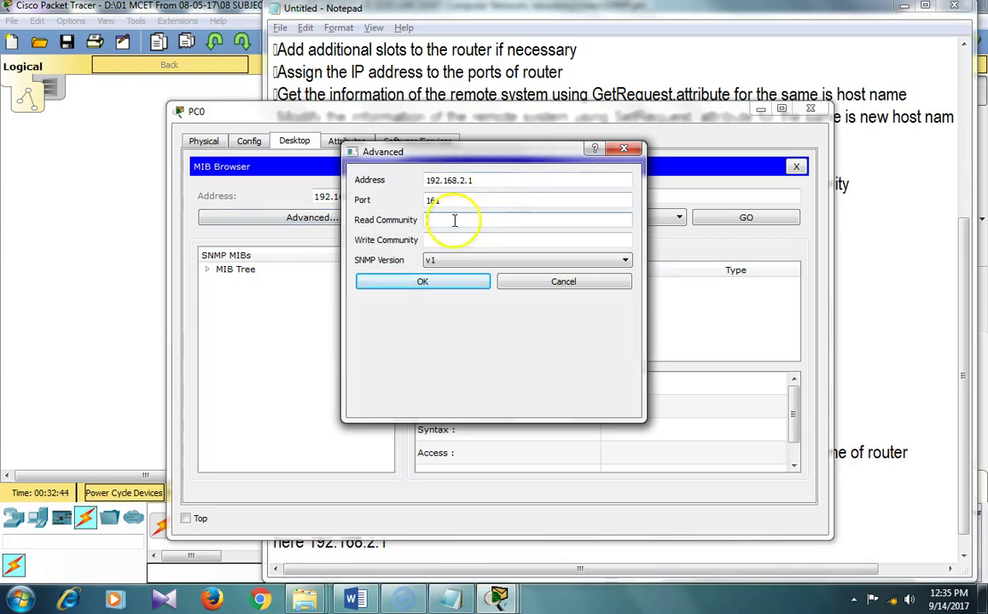
{"action": "type", "text": "pu"}
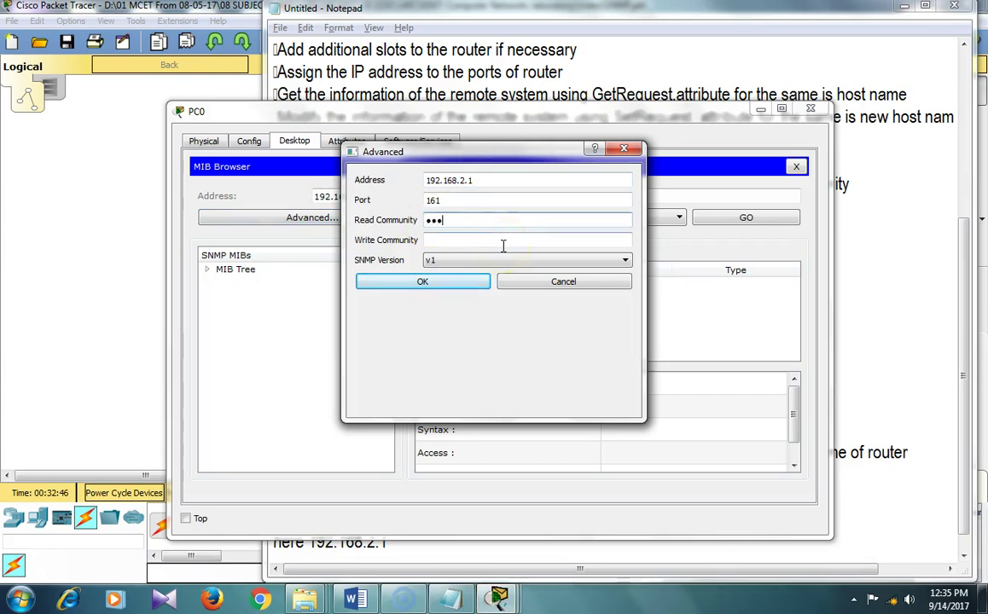
{"action": "type", "text": "b"}
{"action": "left_click", "coordinate": [434, 242]}
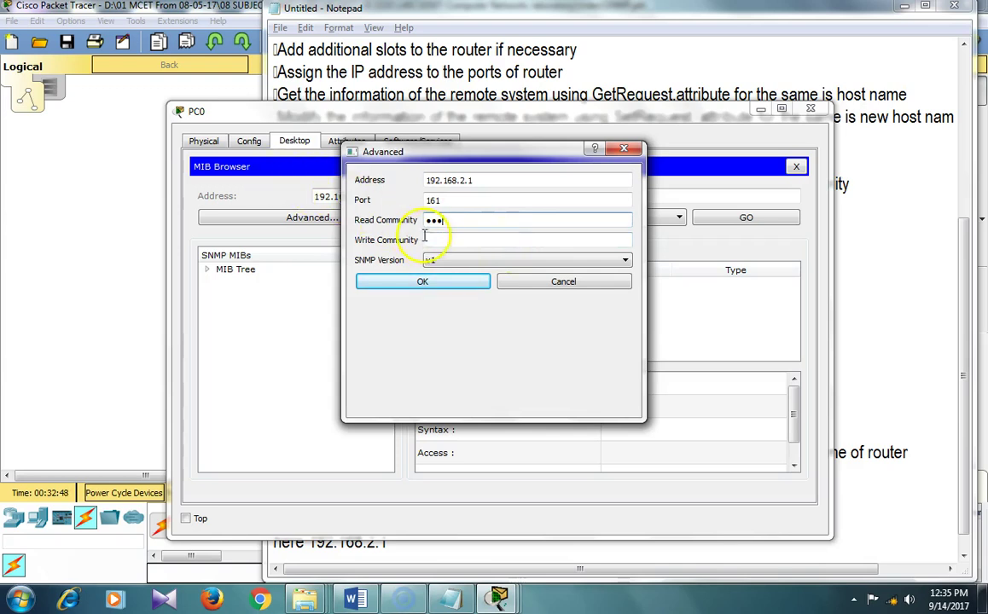
{"action": "type", "text": "p"}
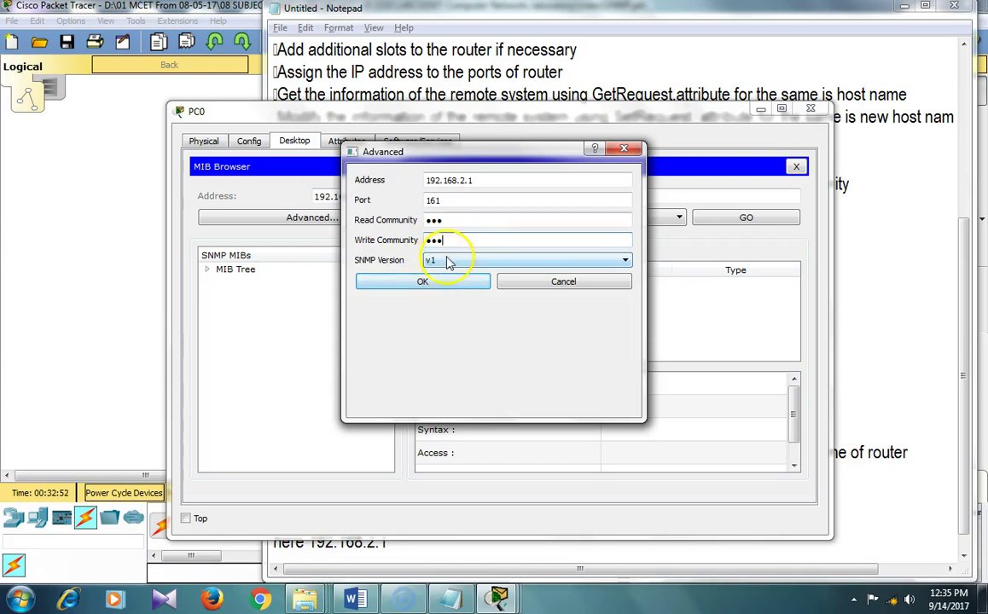
Switch to Notepad and, below the router address, add a line reading "type read community as" followed by the community string.
{"action": "left_click", "coordinate": [446, 597]}
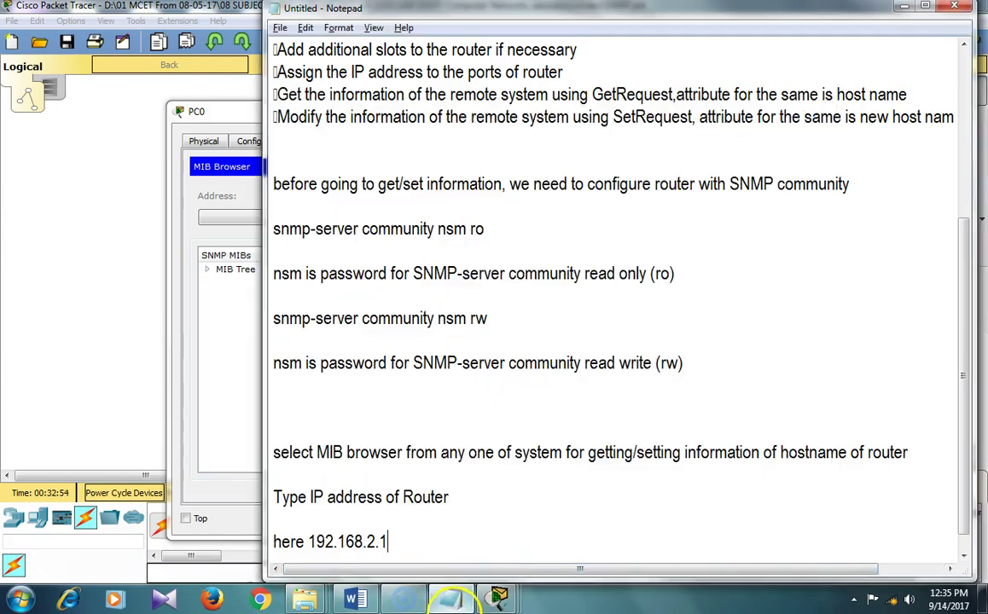
{"action": "key", "text": "Return"}
{"action": "key", "text": "Return"}
{"action": "key", "text": "Return"}
{"action": "key", "text": "Return"}
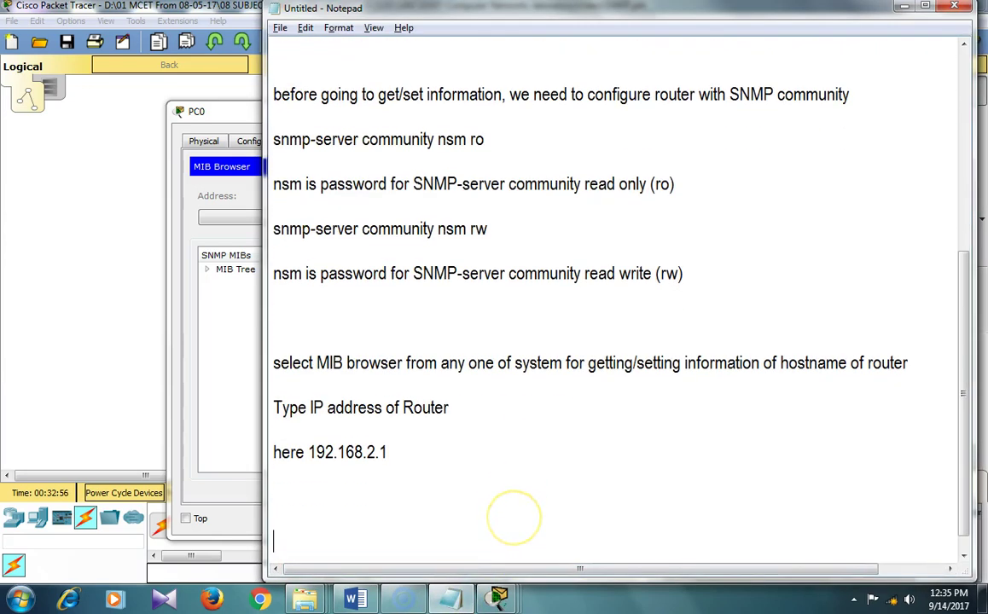
{"action": "type", "text": "type read commu"}
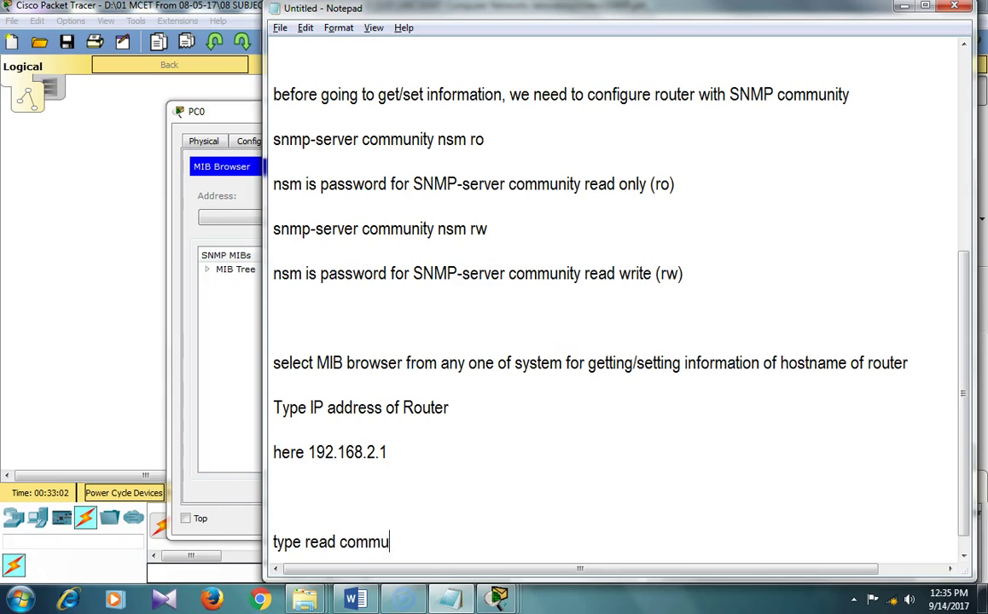
{"action": "type", "text": "nity as nsm"}
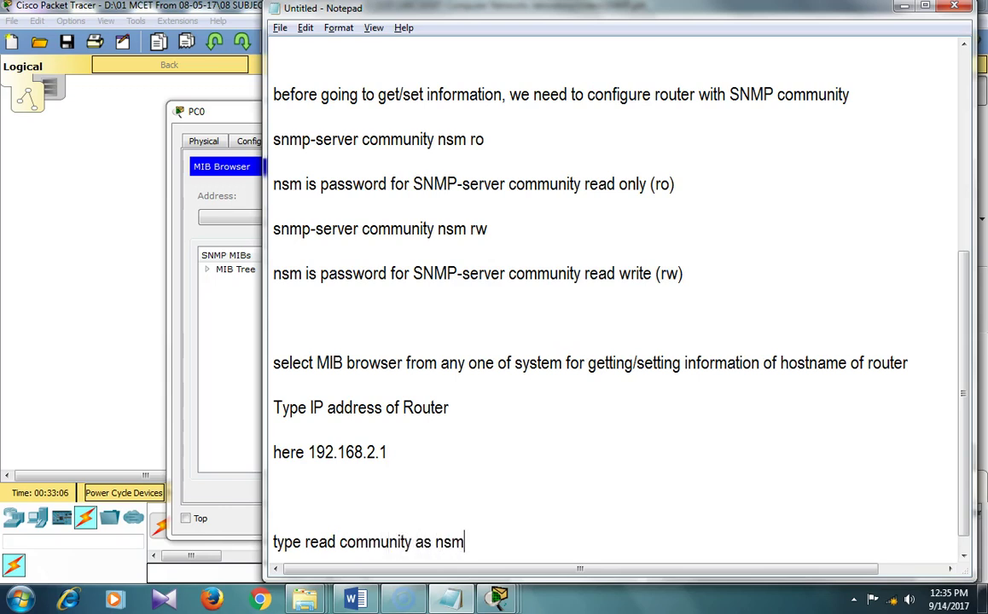
{"action": "key", "text": "Return"}
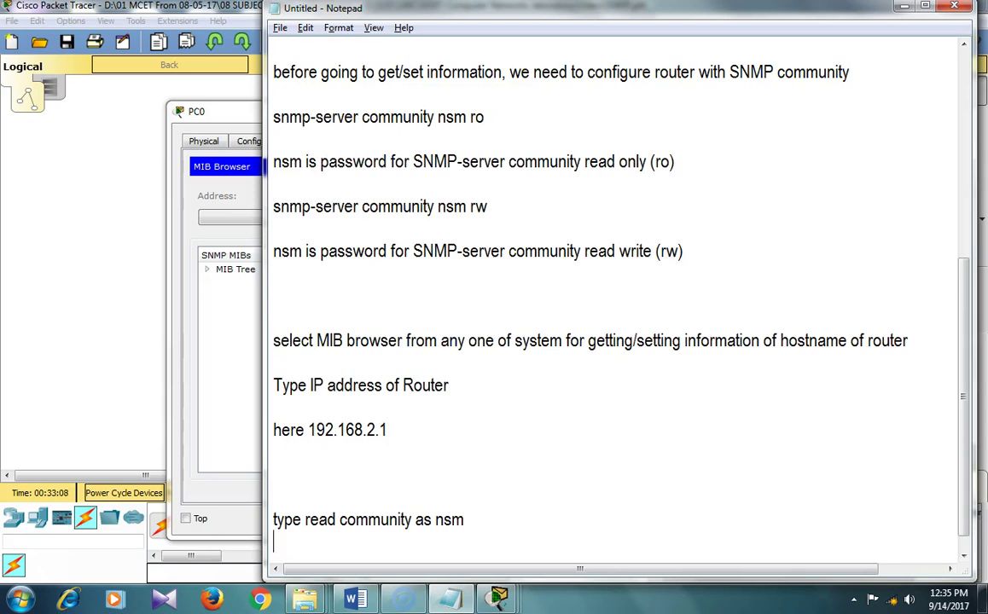
Duplicate the read community line directly beneath itself and change "read" to "write" in the copy.
{"action": "left_click_drag", "start_coordinate": [469, 521], "coordinate": [275, 522]}
{"action": "key", "text": "ctrl+c"}
{"action": "left_click", "coordinate": [309, 546]}
{"action": "key", "text": "ctrl+v"}
{"action": "left_click", "coordinate": [330, 544]}
{"action": "key", "text": "BackSpace"}
{"action": "key", "text": "BackSpace"}
{"action": "key", "text": "BackSpace"}
{"action": "key", "text": "BackSpace"}
{"action": "type", "text": "write"}
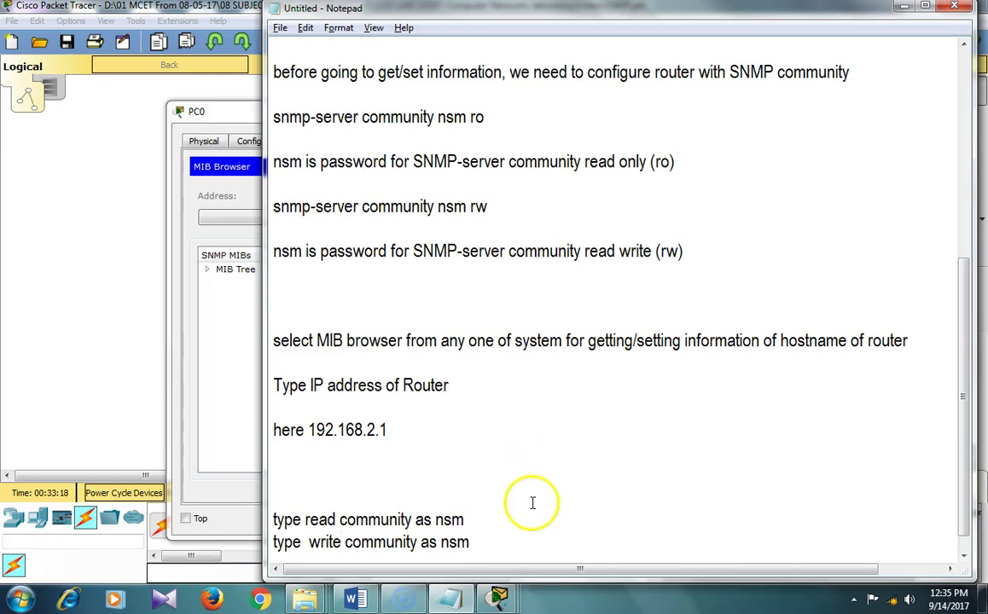
Leave an empty line below the Notepad community lines, return to Packet Tracer and accept the MIB Browser's advanced settings.
{"action": "left_click", "coordinate": [511, 539]}
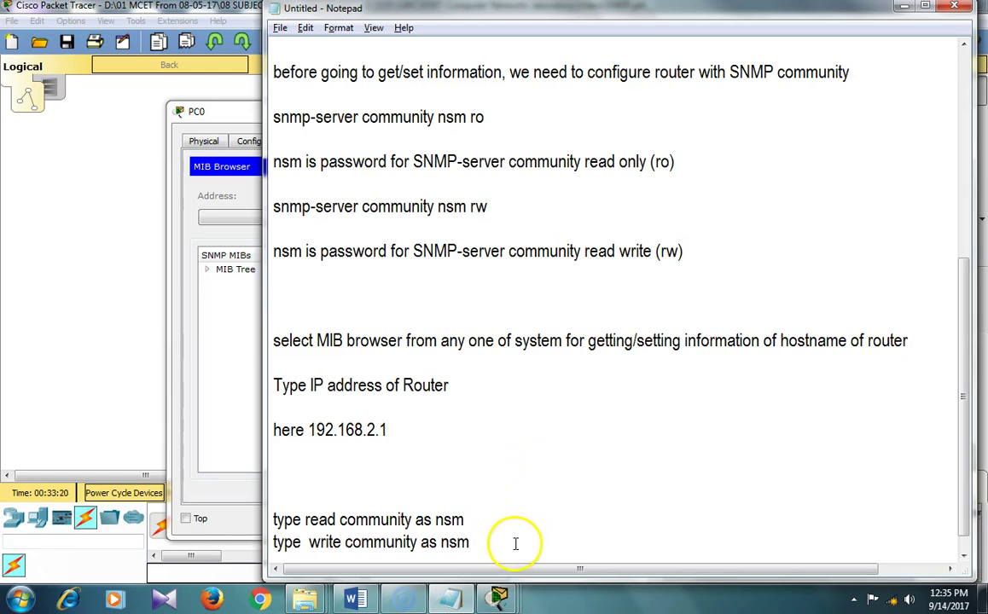
{"action": "key", "text": "Return"}
{"action": "key", "text": "Return"}
{"action": "key", "text": "alt+Tab"}
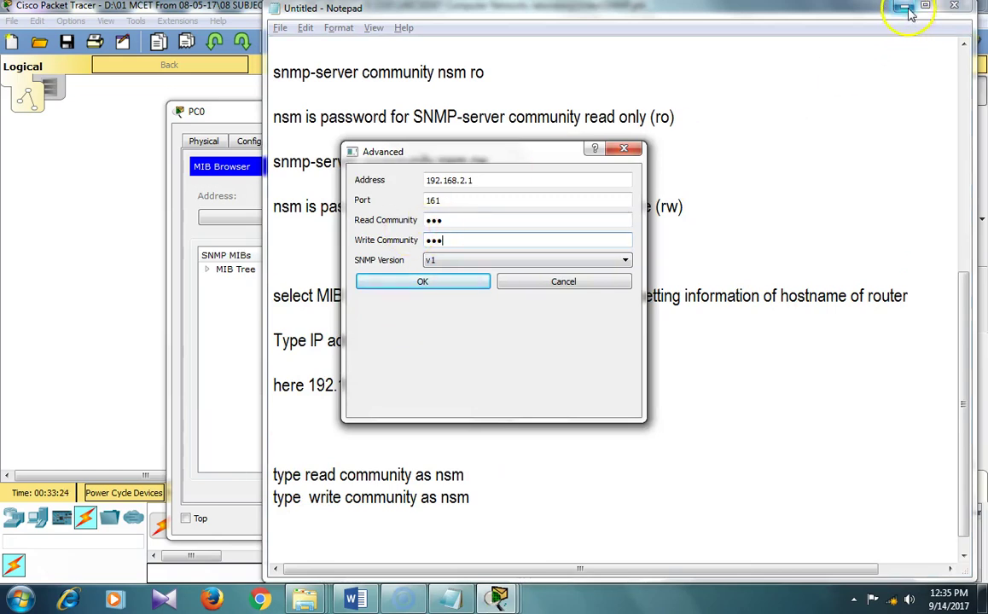
{"action": "left_click", "coordinate": [440, 284]}
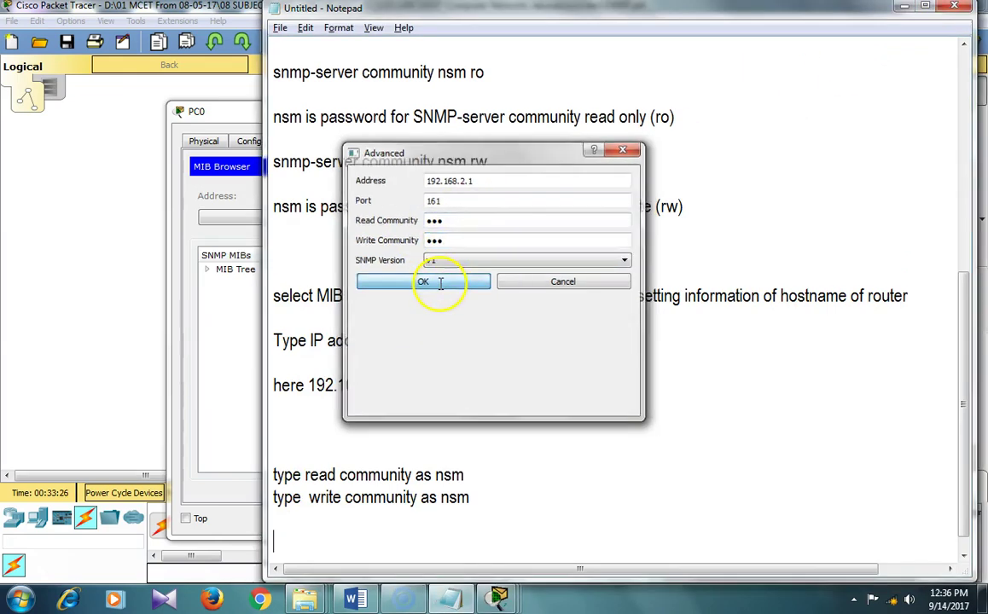
{"action": "left_click", "coordinate": [900, 7]}
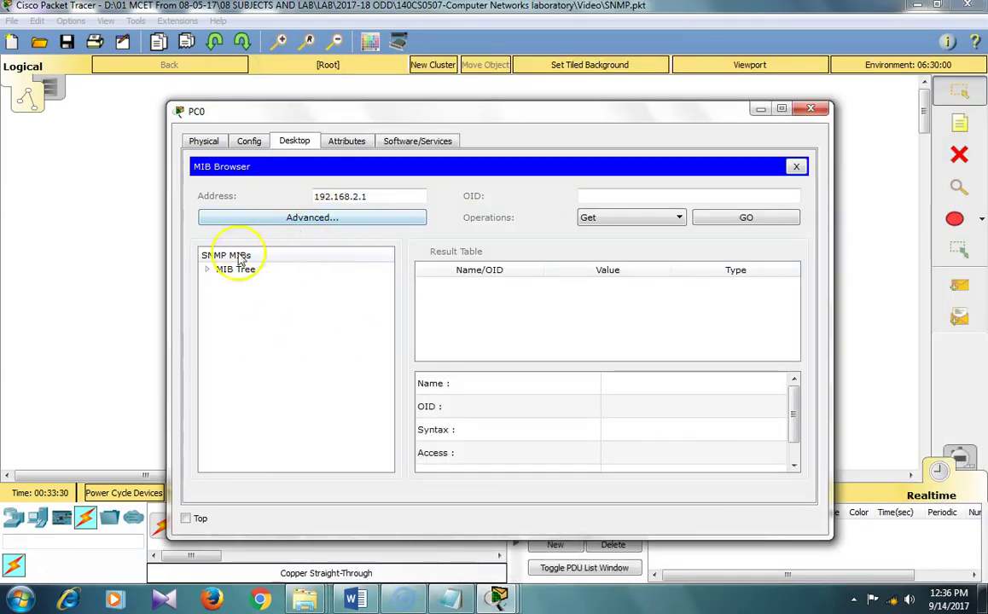
Expand MIB Tree and router_std MIBs in the MIB Browser and maximize the PC0 window.
{"action": "left_click", "coordinate": [217, 273]}
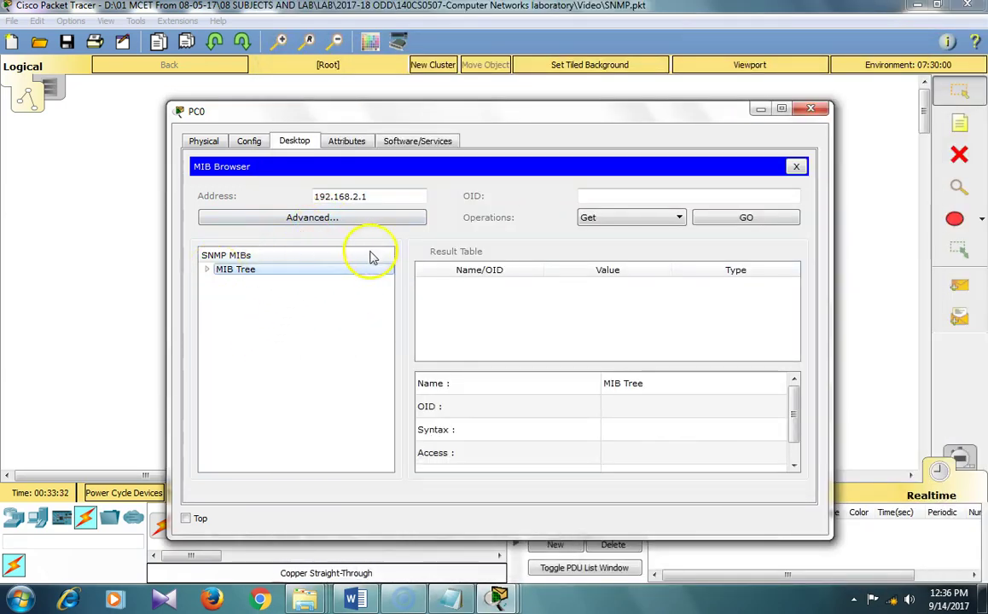
{"action": "left_click", "coordinate": [207, 271]}
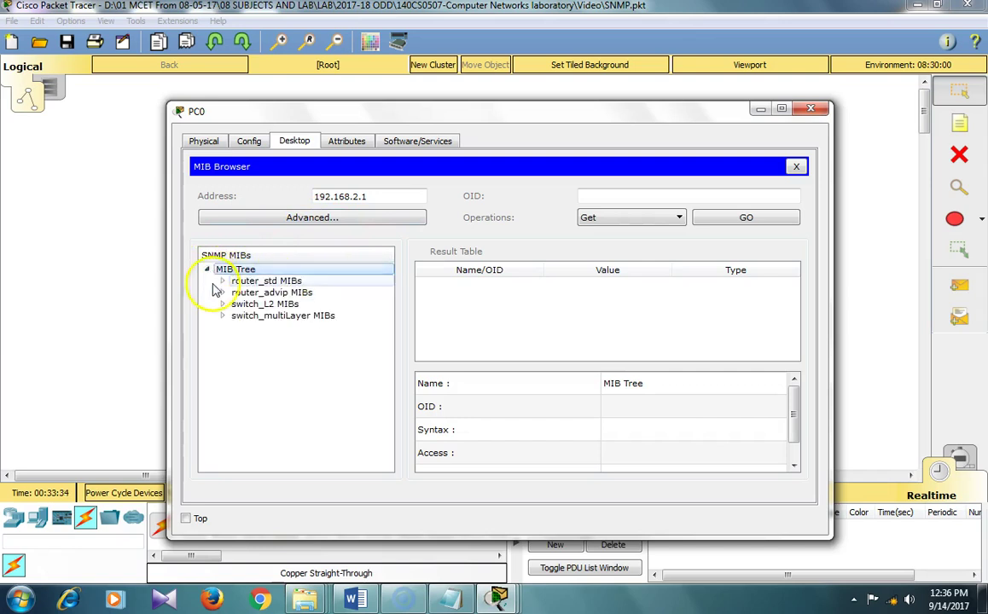
{"action": "left_click", "coordinate": [225, 280]}
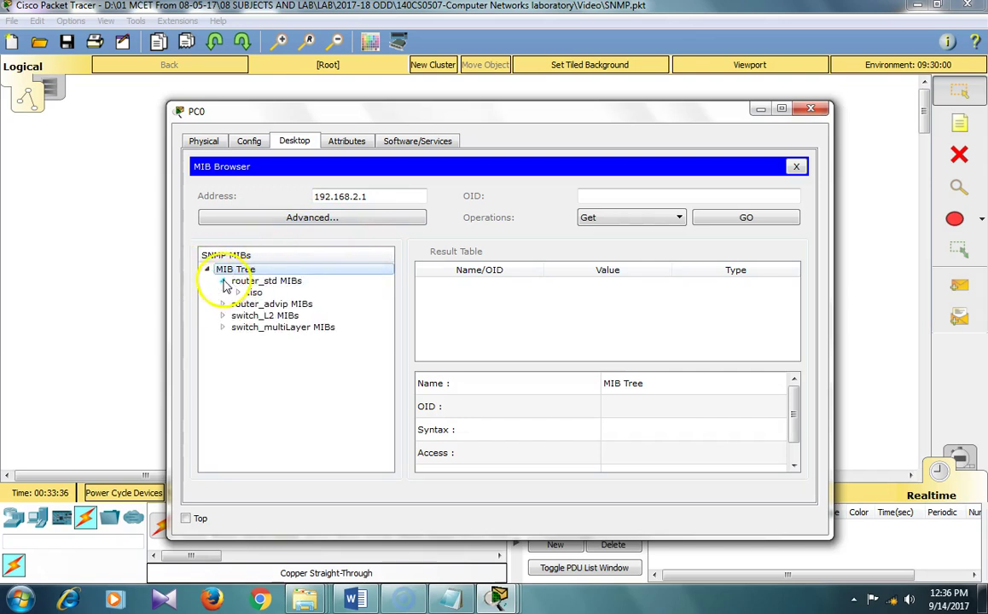
{"action": "left_click", "coordinate": [781, 111]}
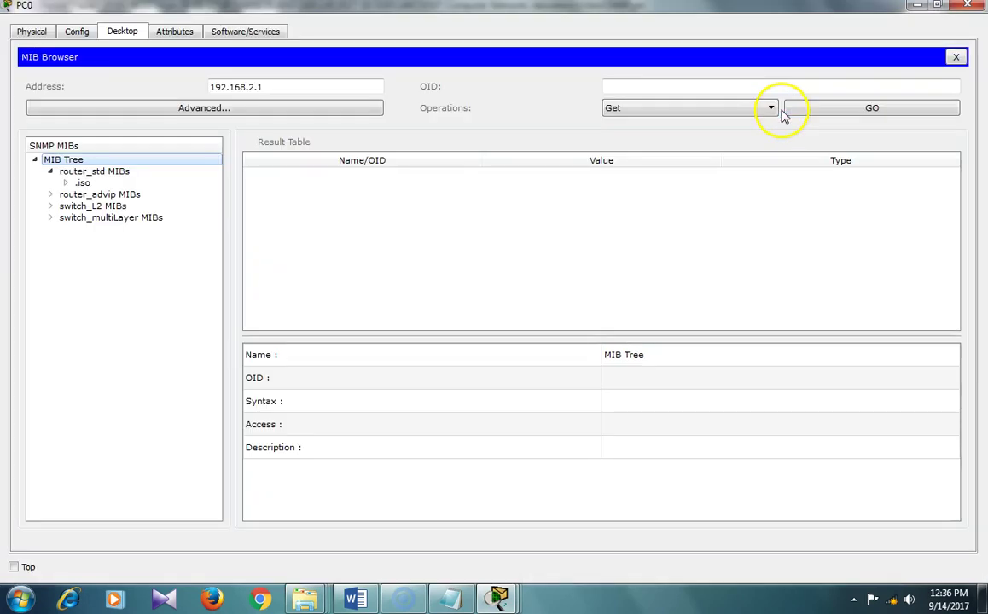
Expand the router_std branch through .iso, .org, .dod, .internet, .mgmt and .mib-2 down to the .system objects, also expanding .private.
{"action": "left_click", "coordinate": [66, 182]}
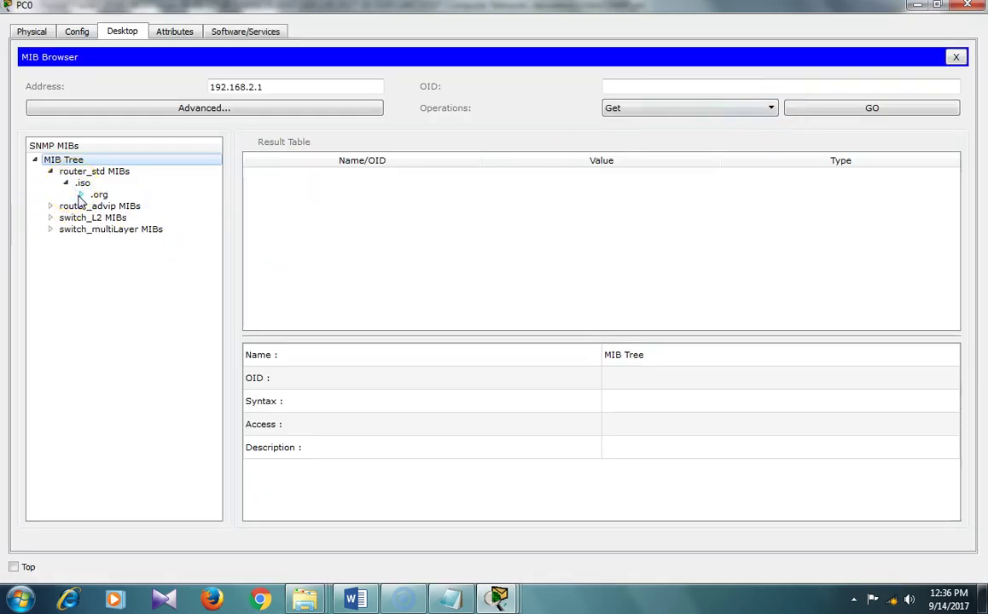
{"action": "left_click", "coordinate": [81, 195]}
{"action": "left_click", "coordinate": [96, 206]}
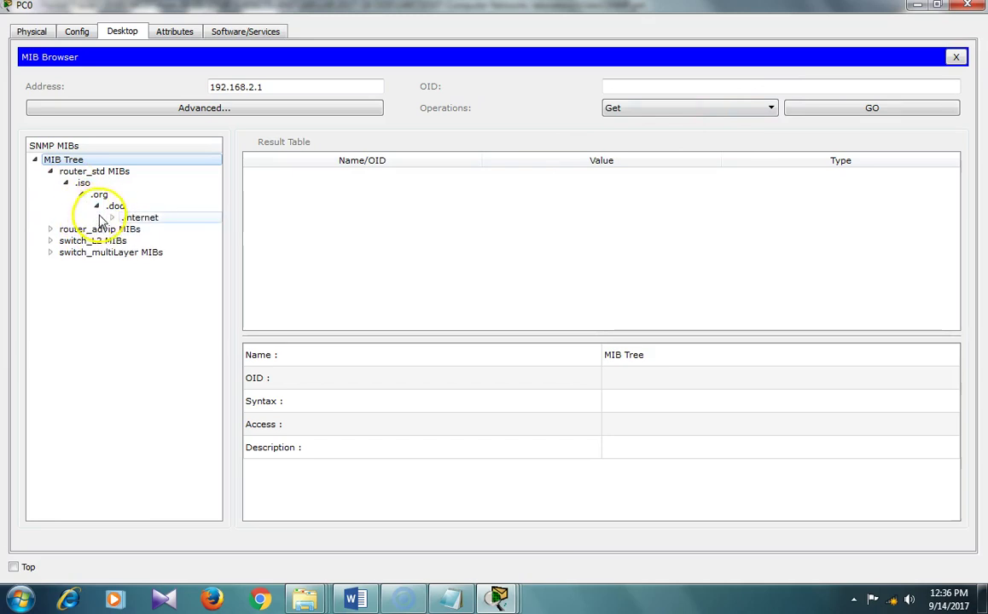
{"action": "left_click", "coordinate": [112, 219]}
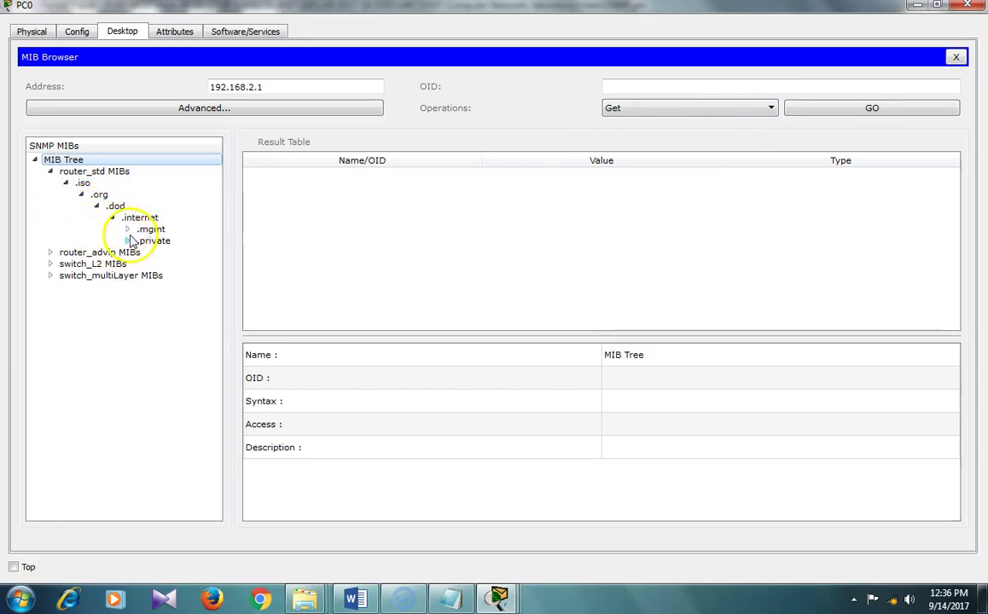
{"action": "left_click", "coordinate": [128, 240]}
{"action": "left_click", "coordinate": [128, 230]}
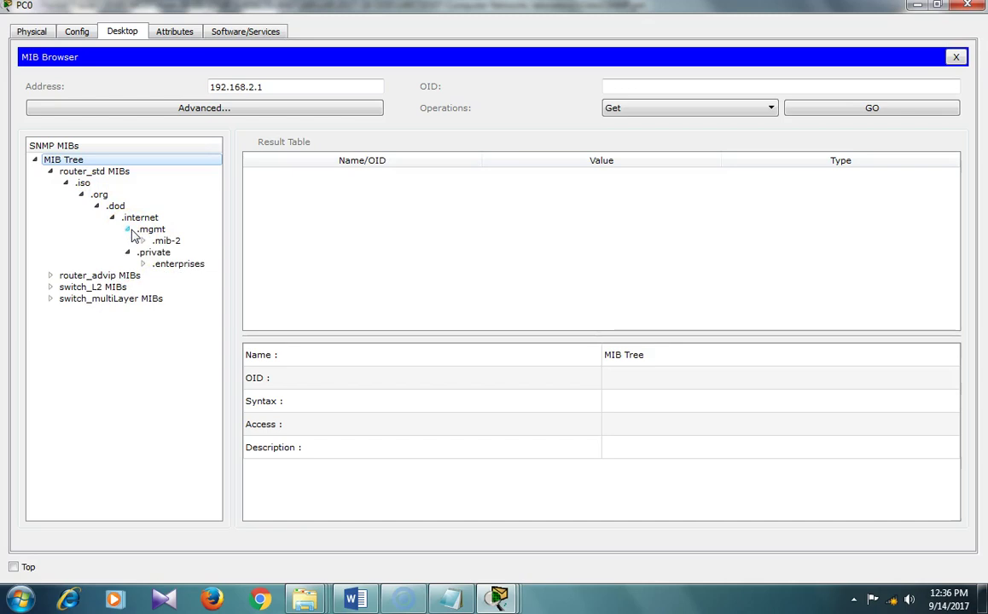
{"action": "left_click", "coordinate": [144, 242]}
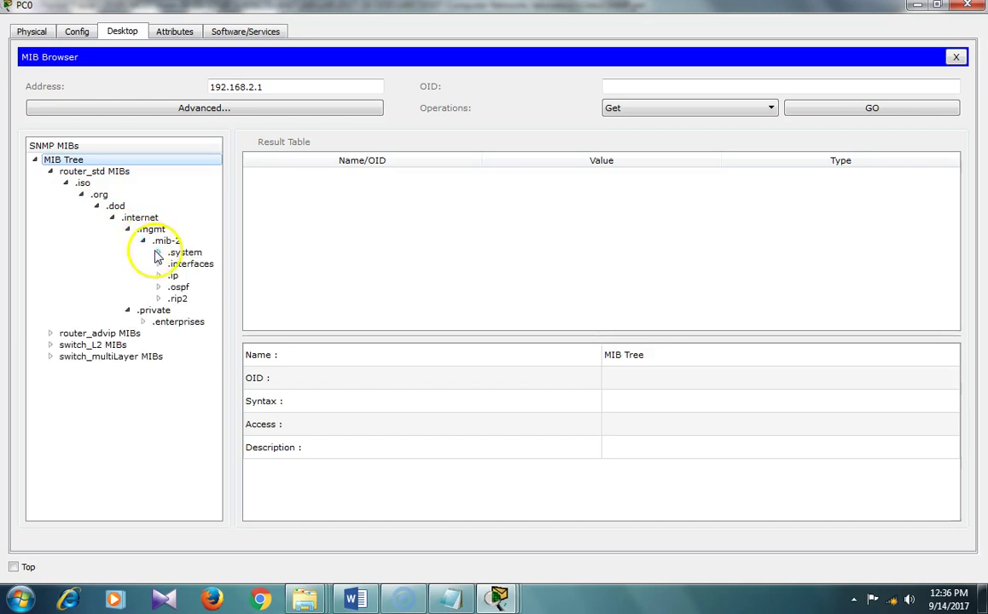
{"action": "left_click", "coordinate": [158, 253]}
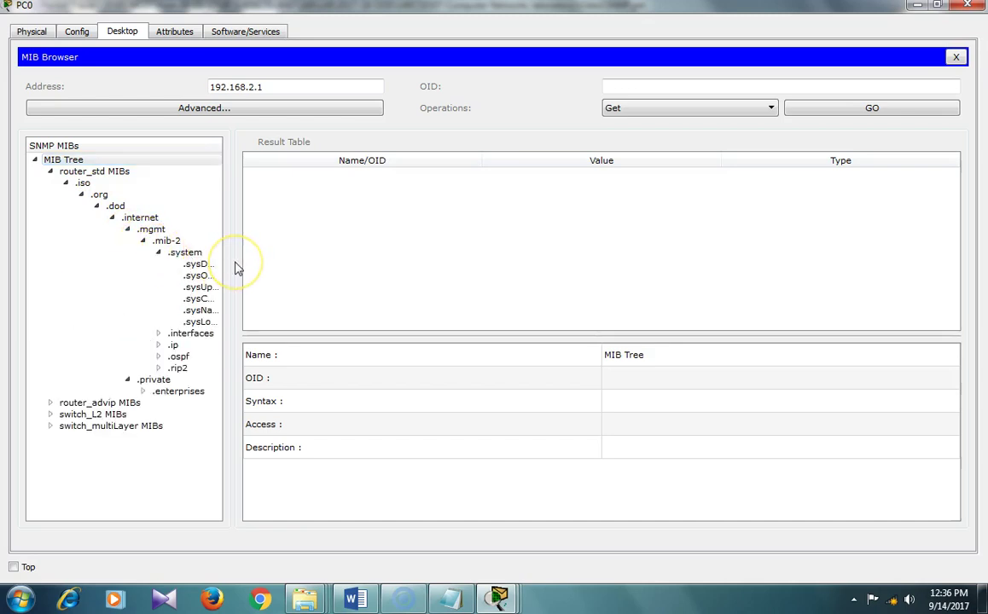
Widen the MIB tree so full object names show, and run a Get on .sysName under .system.
{"action": "left_click_drag", "start_coordinate": [231, 260], "coordinate": [409, 296]}
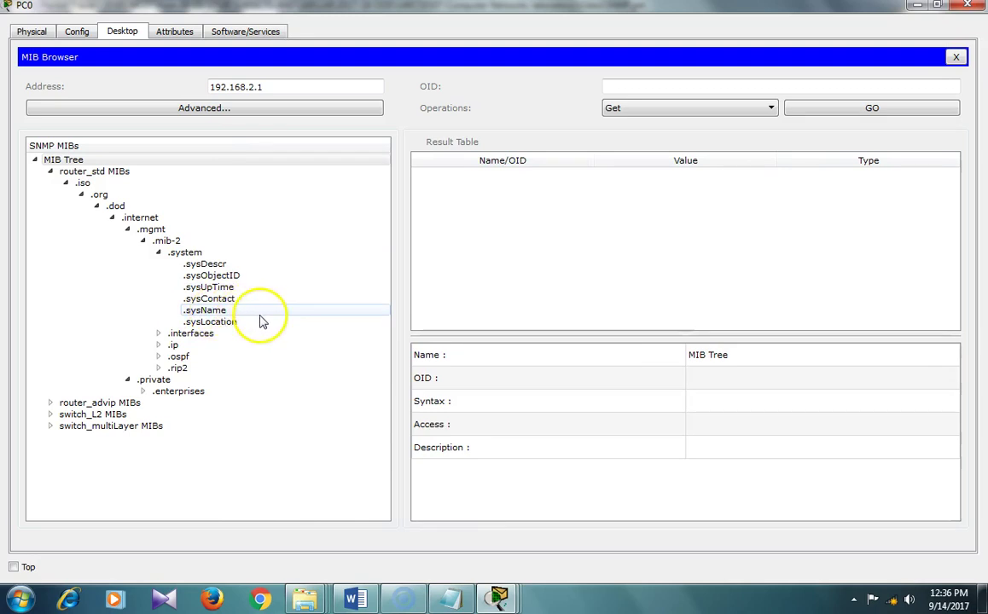
{"action": "left_click", "coordinate": [258, 313]}
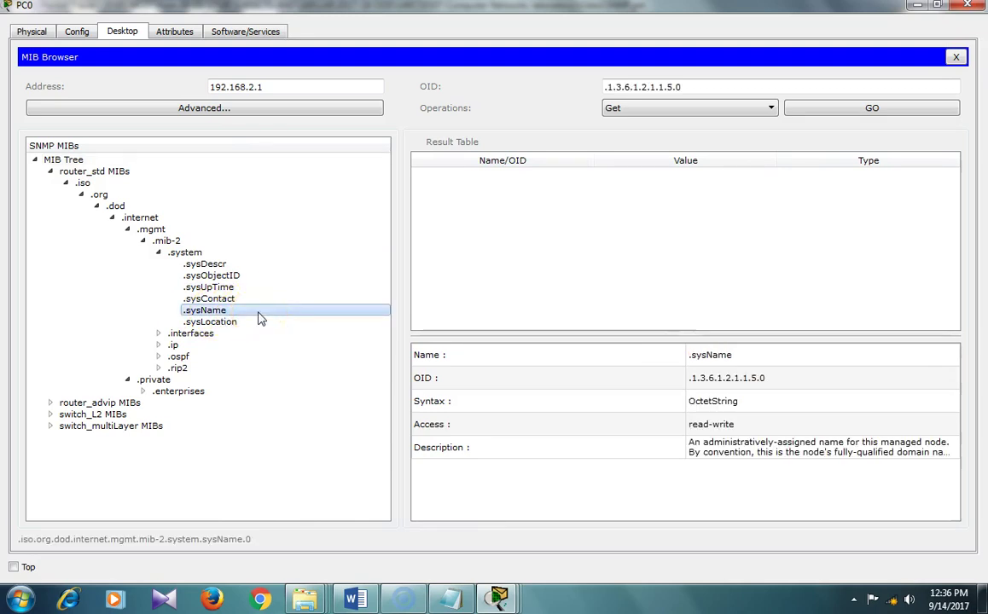
{"action": "left_click", "coordinate": [672, 117]}
{"action": "left_click", "coordinate": [655, 120]}
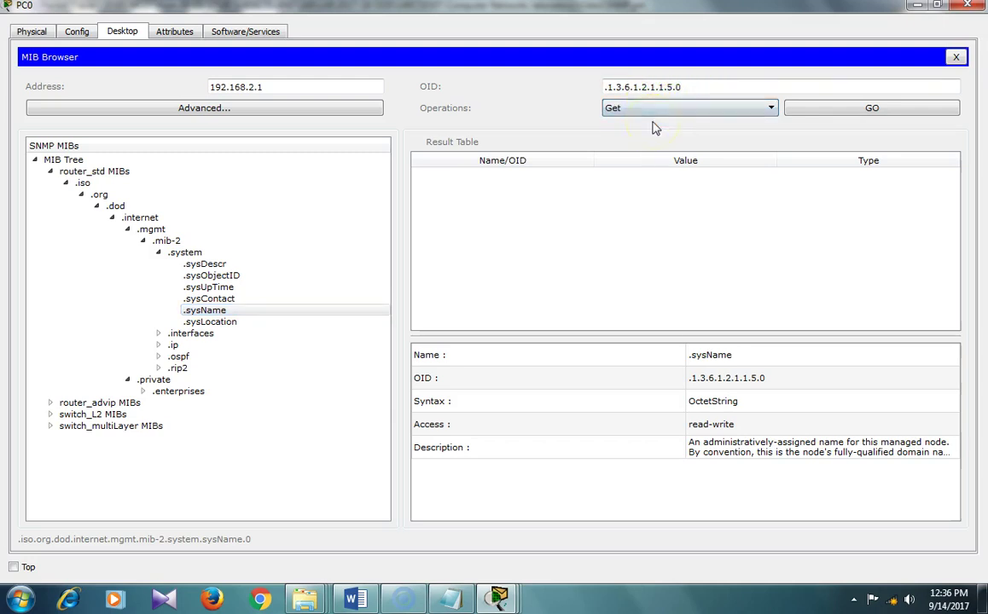
{"action": "left_click", "coordinate": [878, 108]}
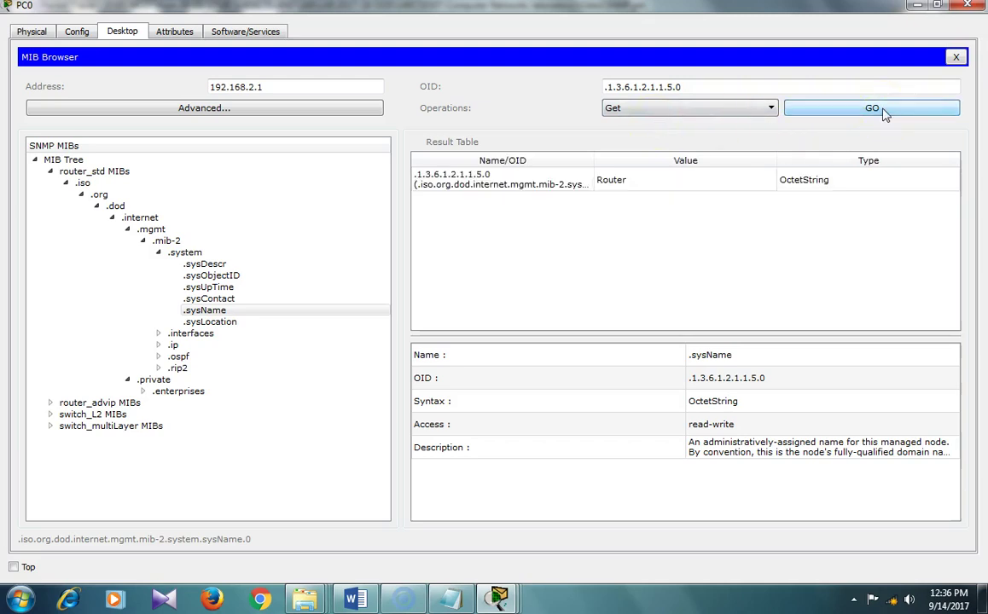
{"action": "left_click", "coordinate": [651, 182]}
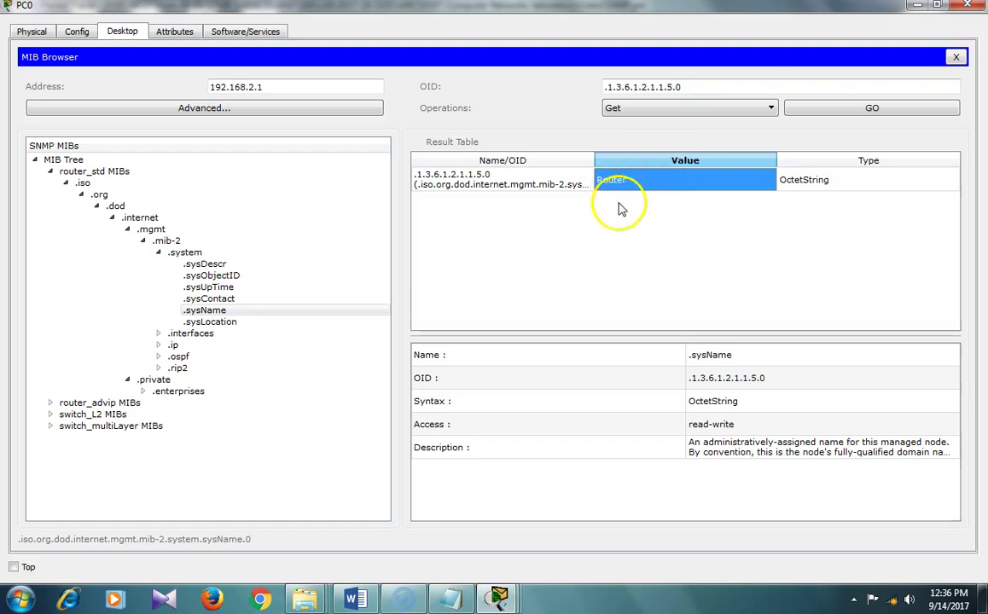
{"action": "left_click", "coordinate": [621, 209]}
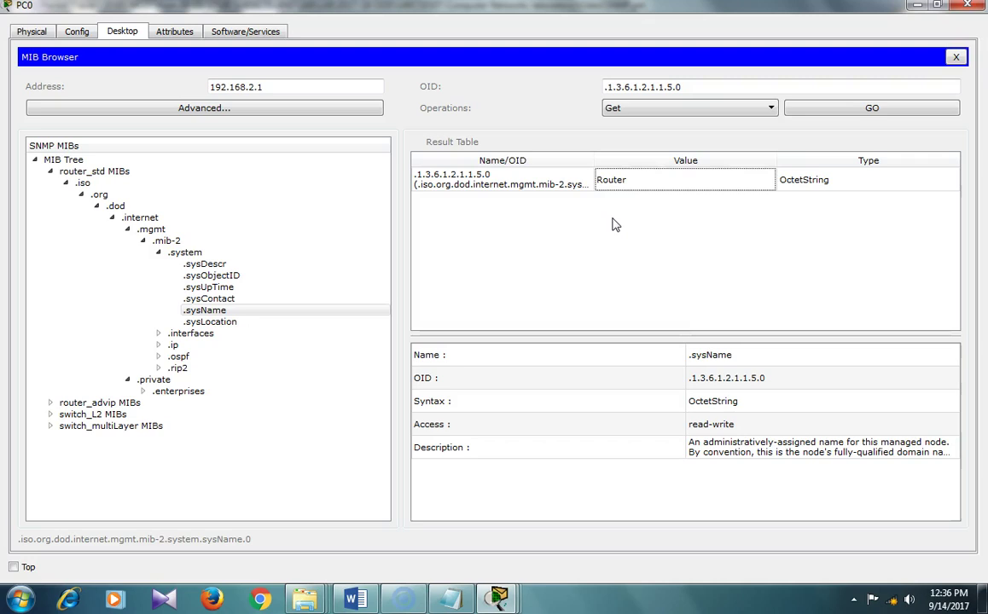
Switch to Notepad and add the line "we got information of host name as router with the OctetString type".
{"action": "left_click", "coordinate": [449, 599]}
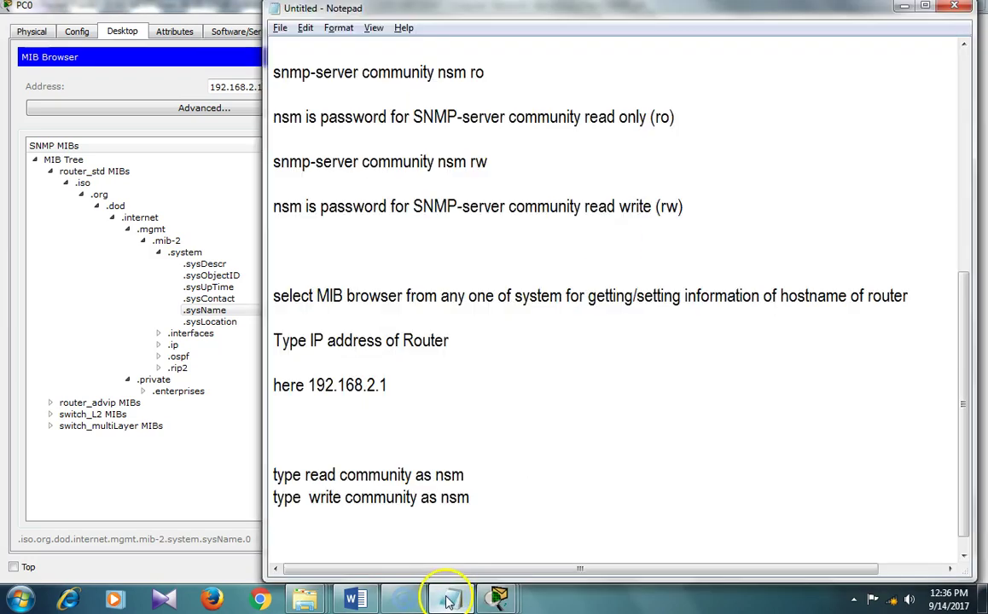
{"action": "type", "text": "we "}
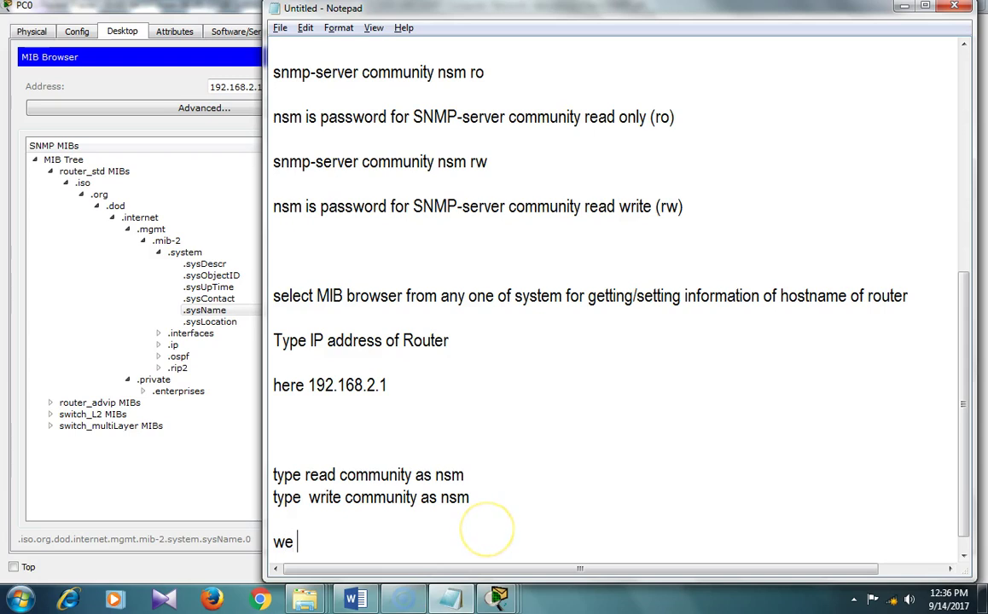
{"action": "type", "text": "got information of ho"}
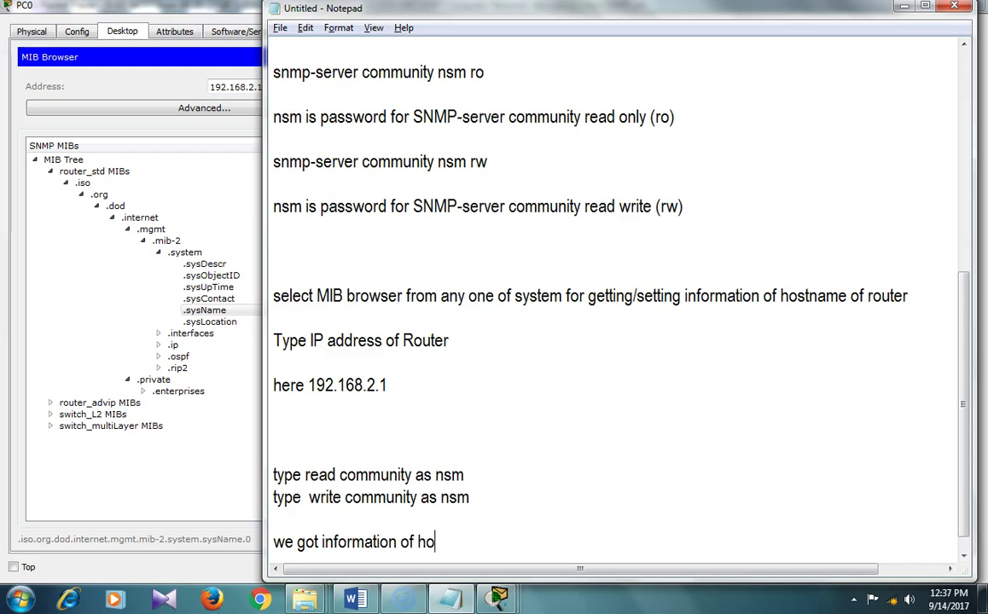
{"action": "type", "text": "st name"}
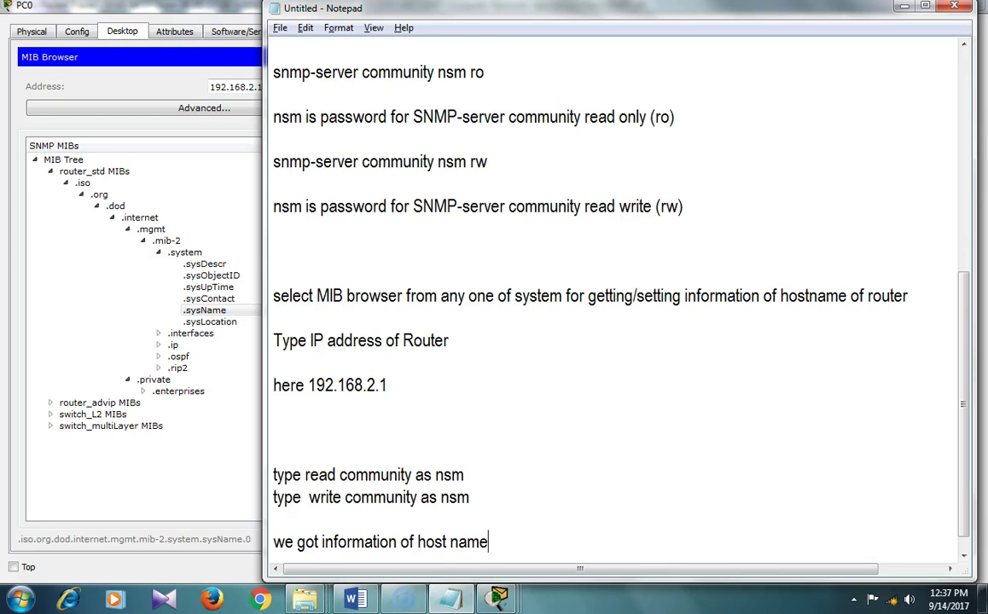
{"action": "type", "text": " as router"}
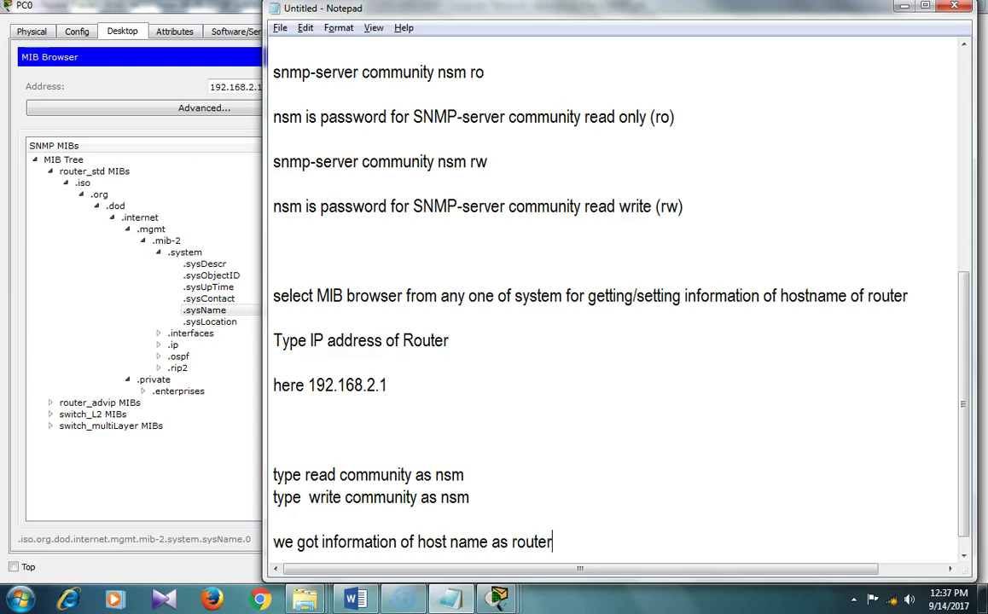
{"action": "type", "text": " with the "}
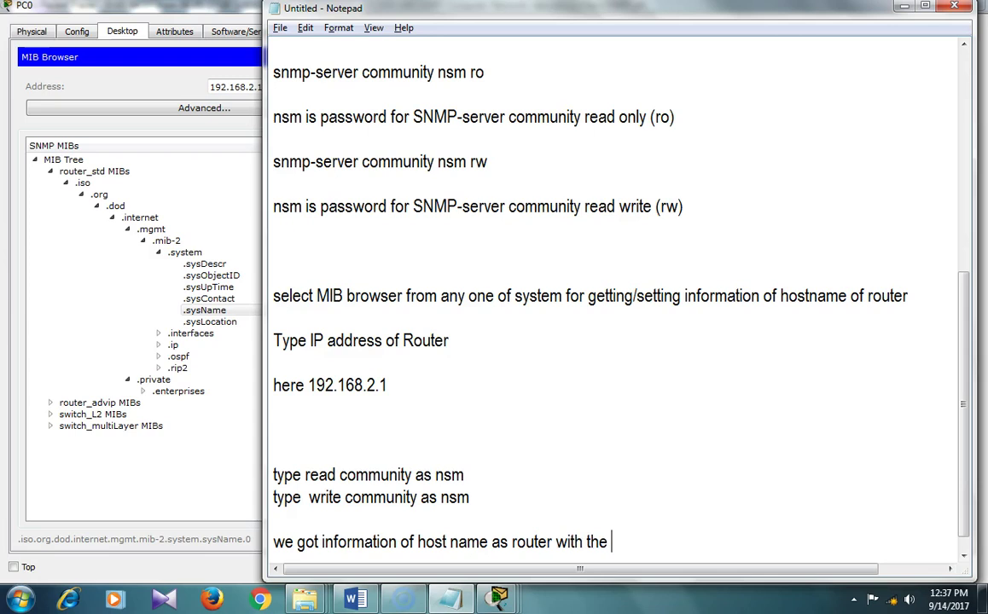
{"action": "type", "text": "OctetString"}
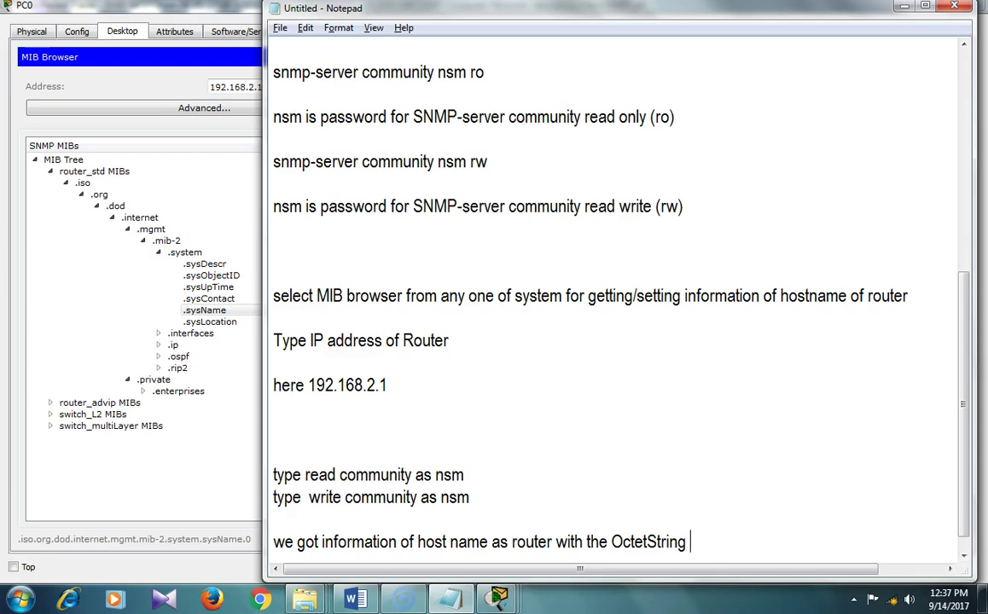
{"action": "type", "text": " type"}
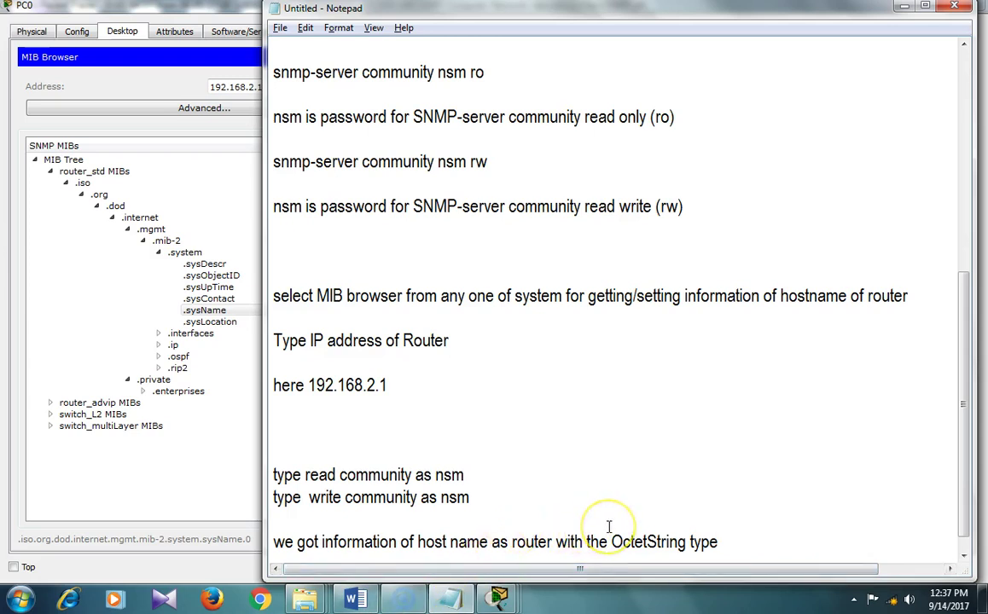
Two blank lines below the host name note in Notepad, add "next we are going to set router name as nsmrouter".
{"action": "key", "text": "alt+Tab"}
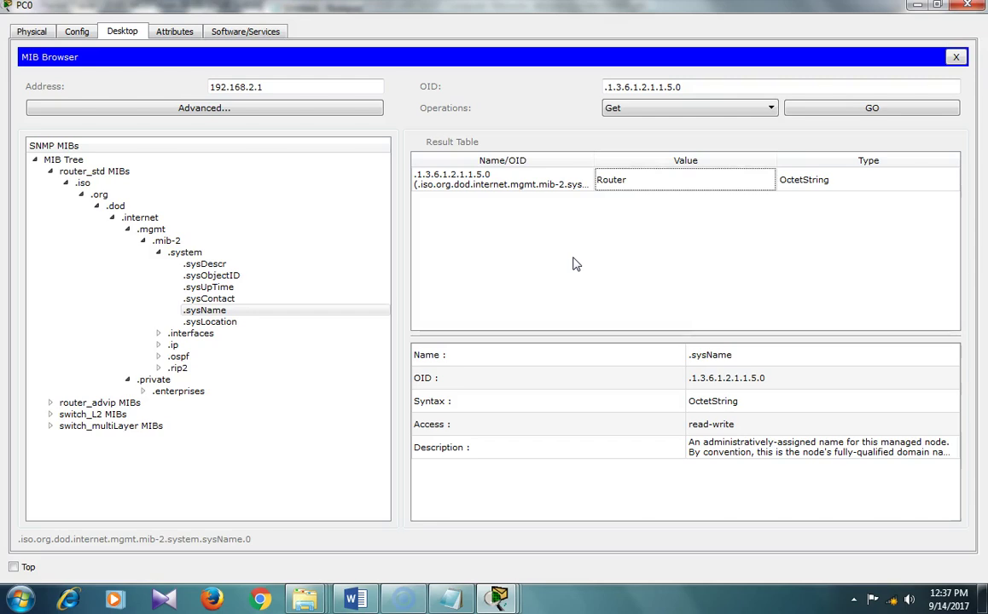
{"action": "key", "text": "alt+Tab"}
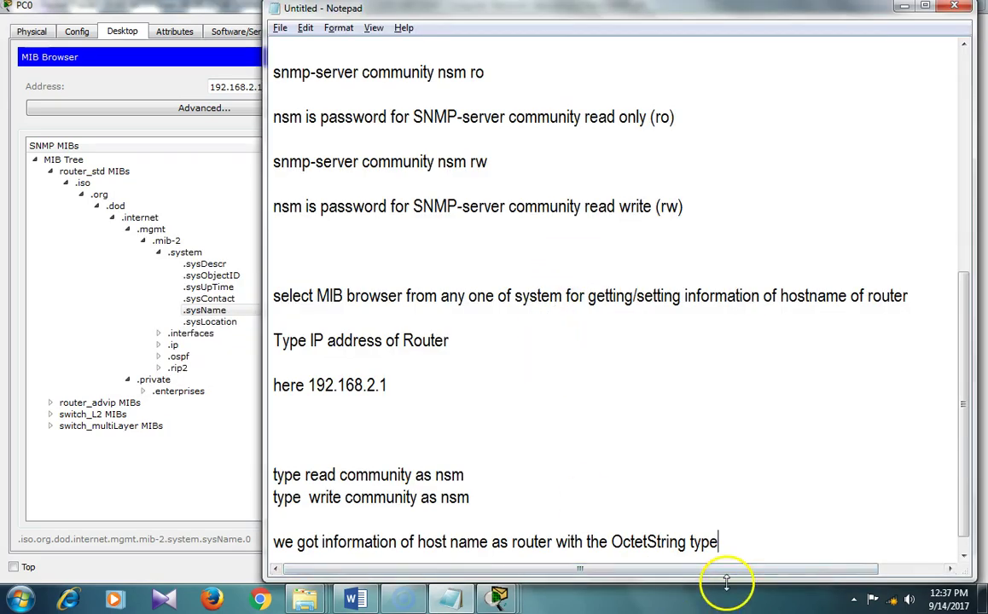
{"action": "key", "text": "Return"}
{"action": "key", "text": "Return"}
{"action": "key", "text": "Return"}
{"action": "type", "text": "next we a"}
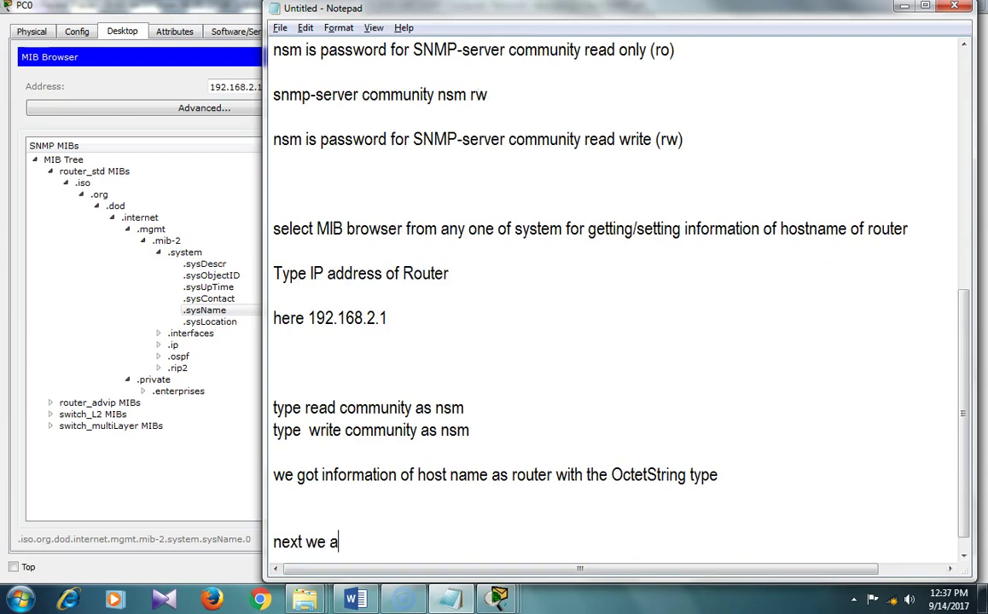
{"action": "type", "text": "re going to s"}
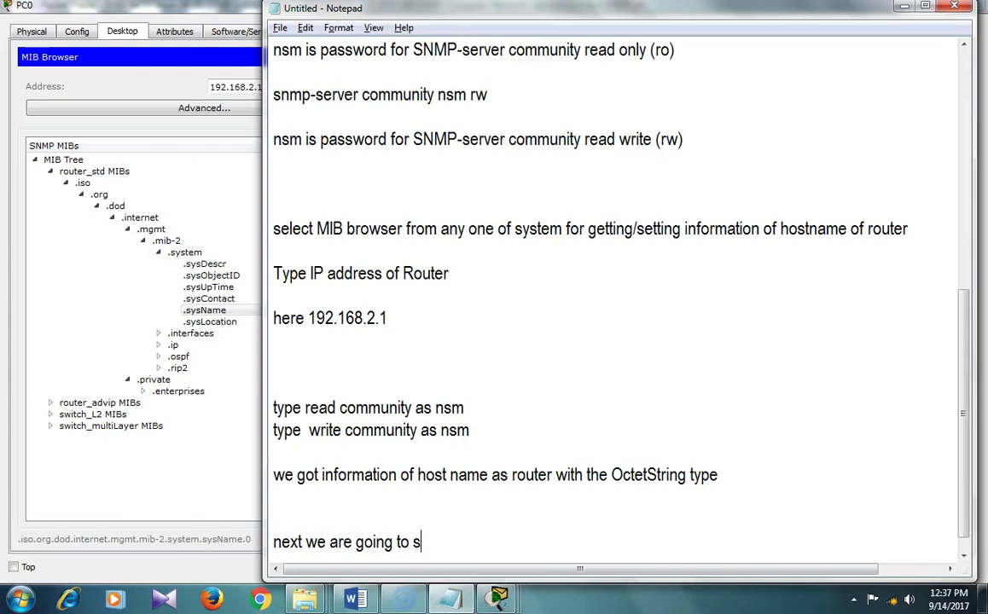
{"action": "type", "text": "et router name as nsmrouter"}
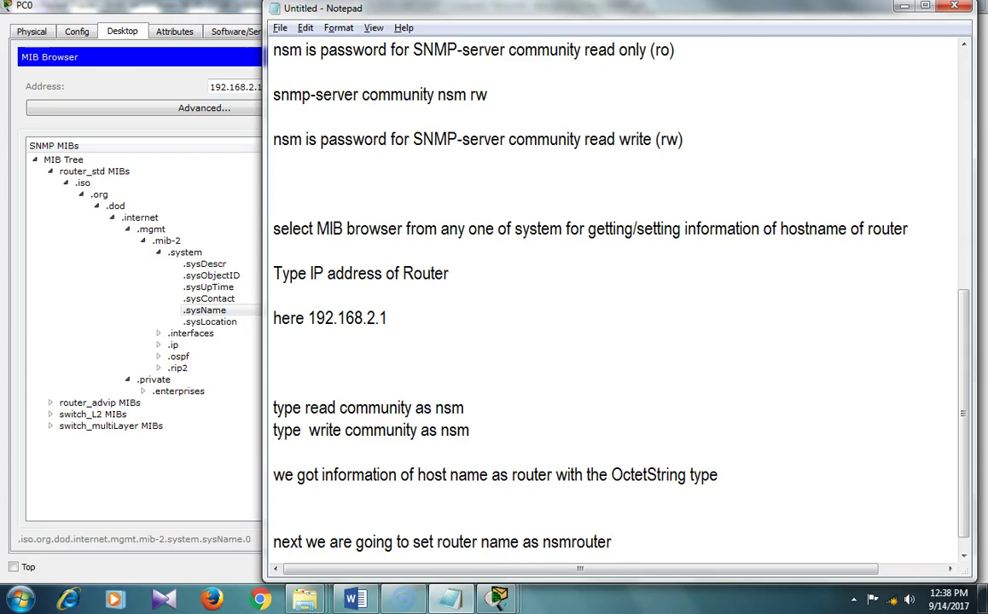
In PC0's MIB Browser, prepare a Set operation on .sysName with data type OctetString and value nsmrouter.
{"action": "left_click", "coordinate": [722, 580]}
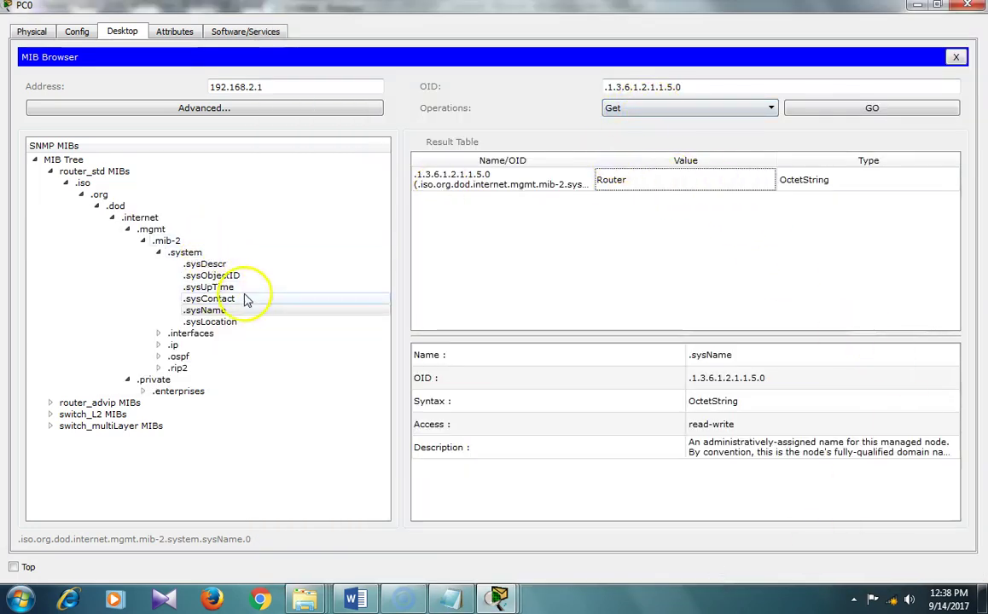
{"action": "left_click", "coordinate": [627, 108]}
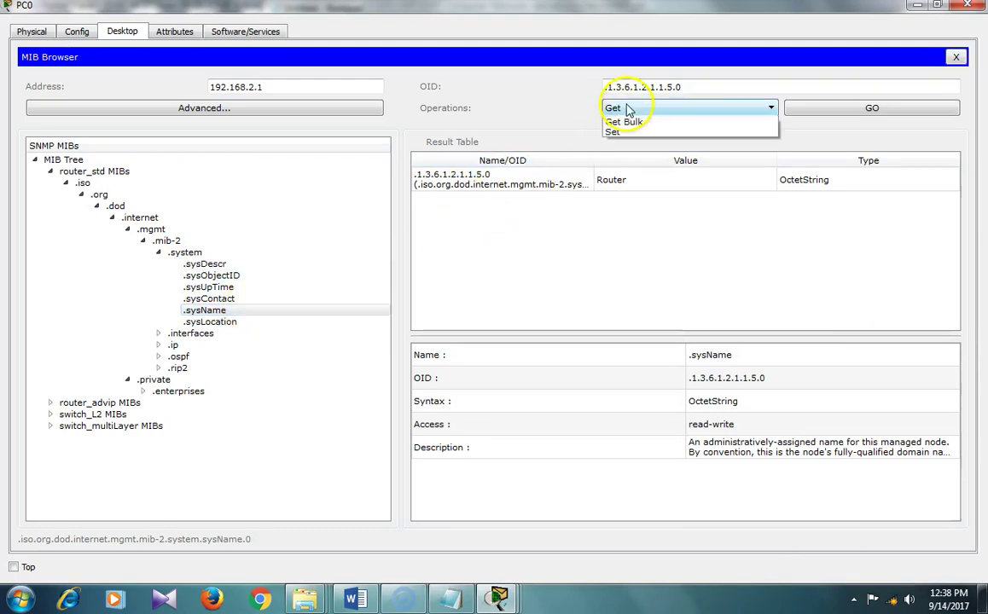
{"action": "left_click", "coordinate": [623, 142]}
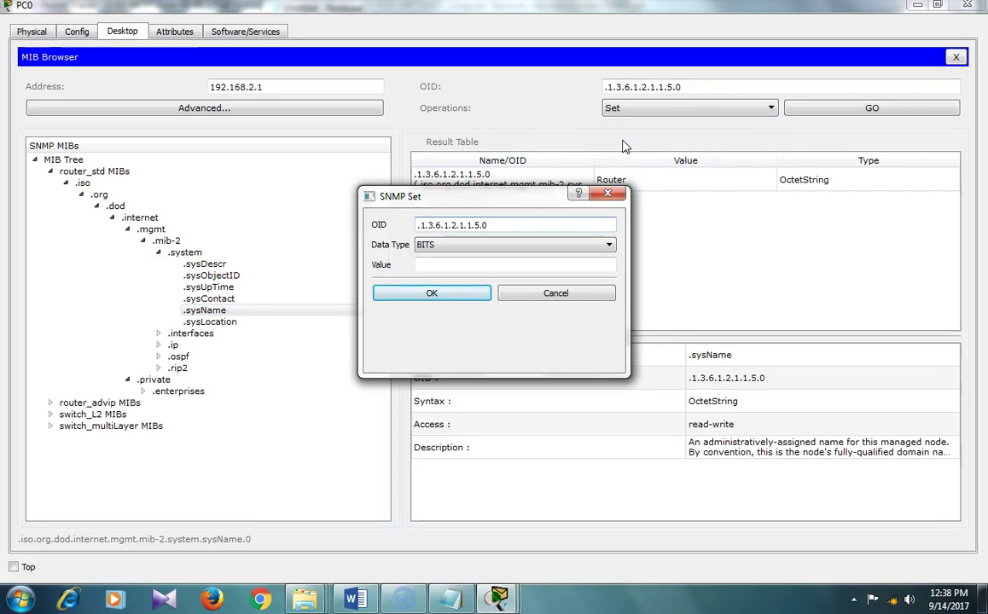
{"action": "left_click", "coordinate": [577, 245]}
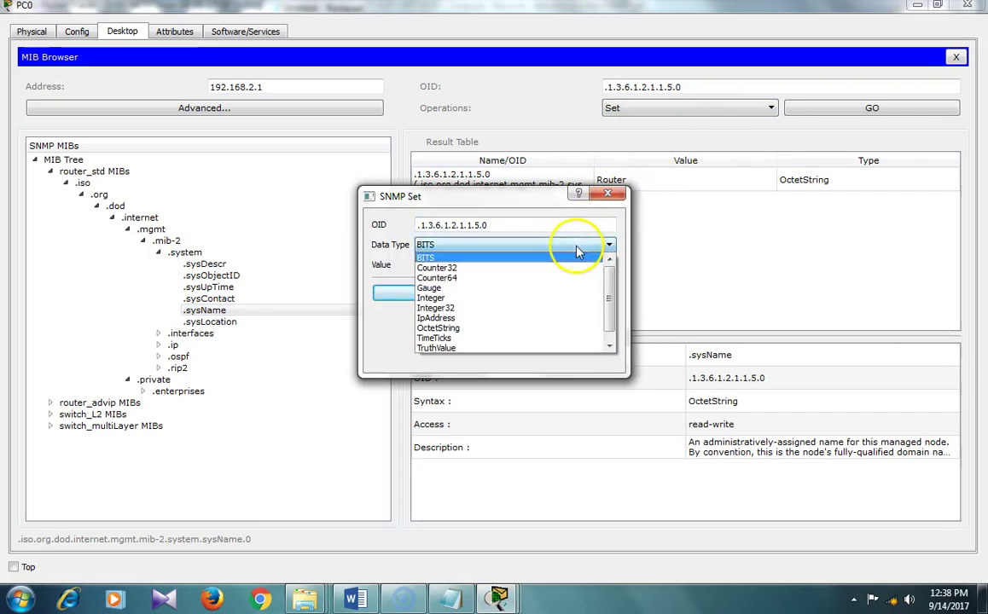
{"action": "left_click", "coordinate": [541, 329]}
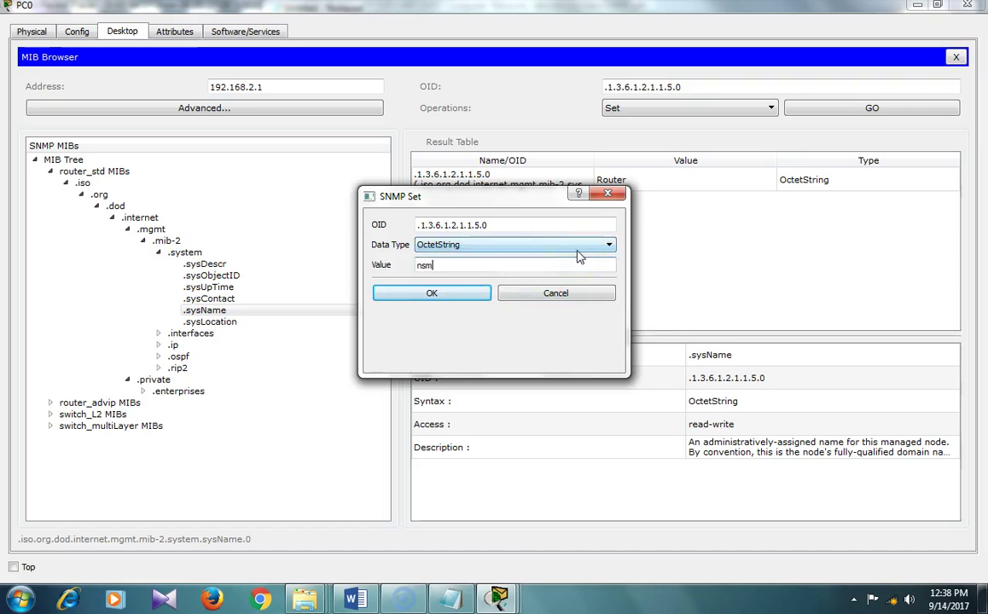
{"action": "type", "text": "nsmrouter"}
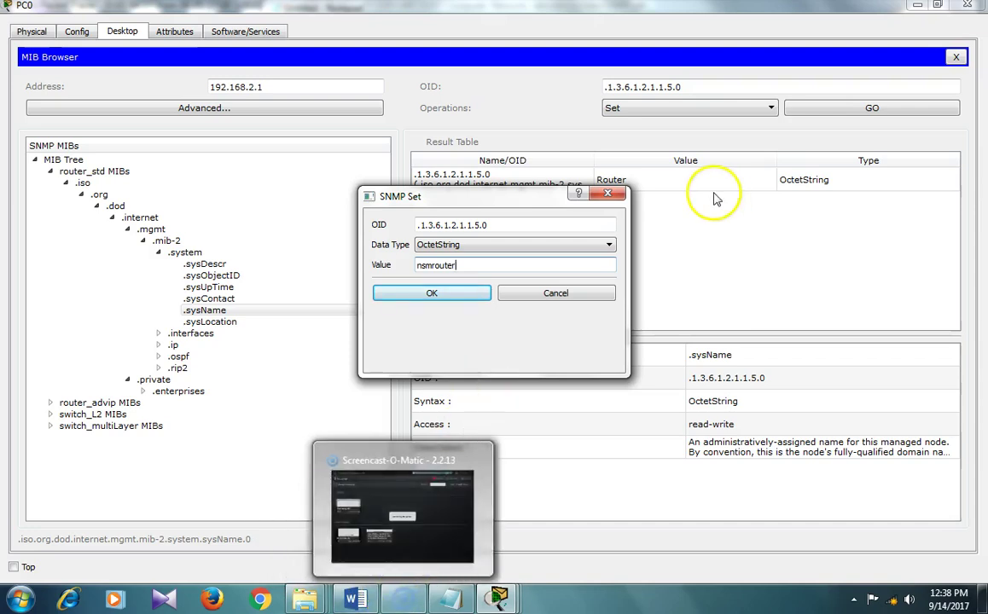
{"action": "left_click", "coordinate": [466, 296]}
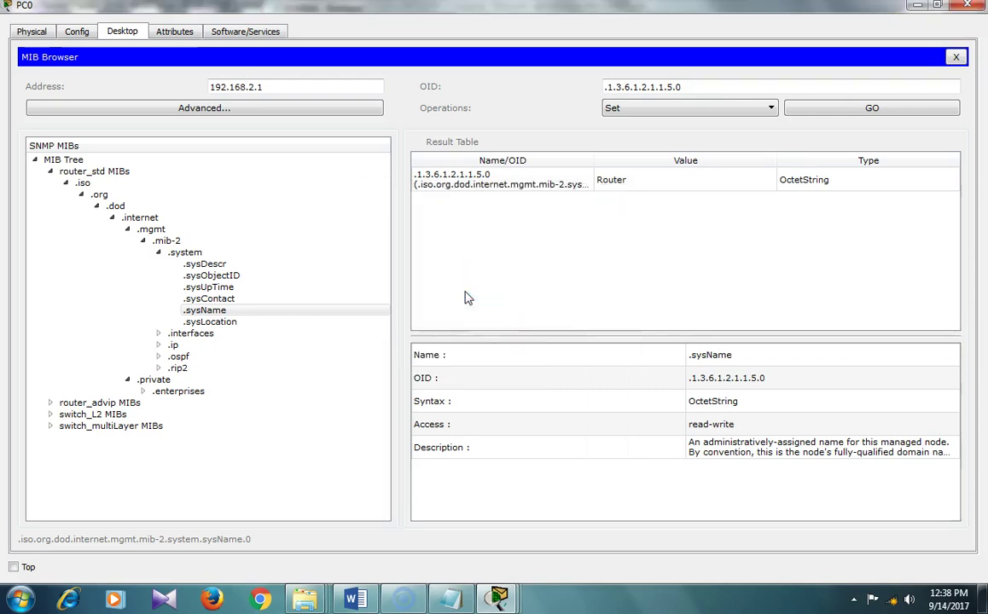
{"action": "left_click", "coordinate": [855, 111]}
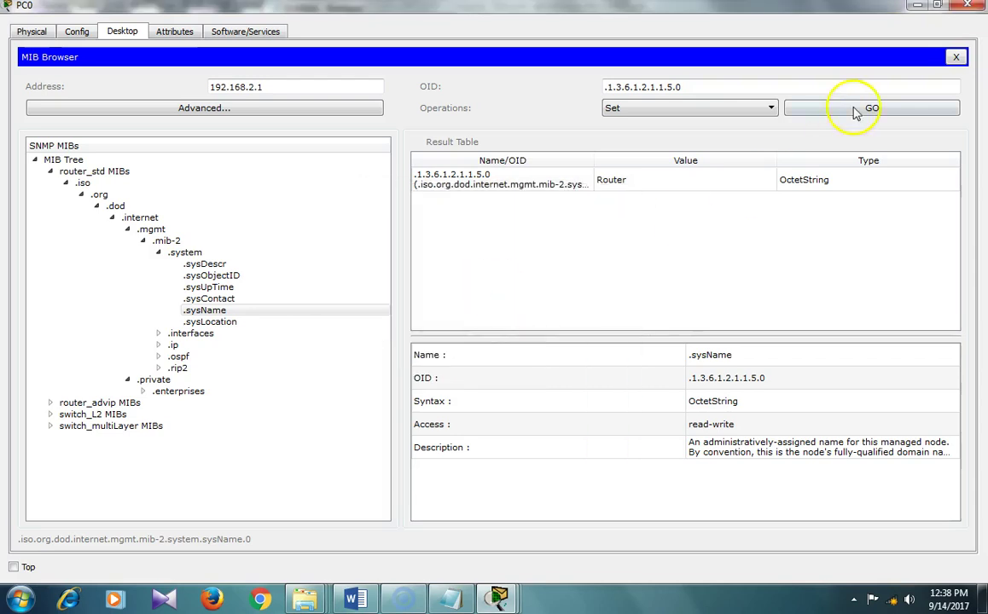
Minimize the PC0 and Notepad windows and check the hostname prompt in Router0's CLI.
{"action": "left_click", "coordinate": [495, 598]}
{"action": "left_click", "coordinate": [917, 5]}
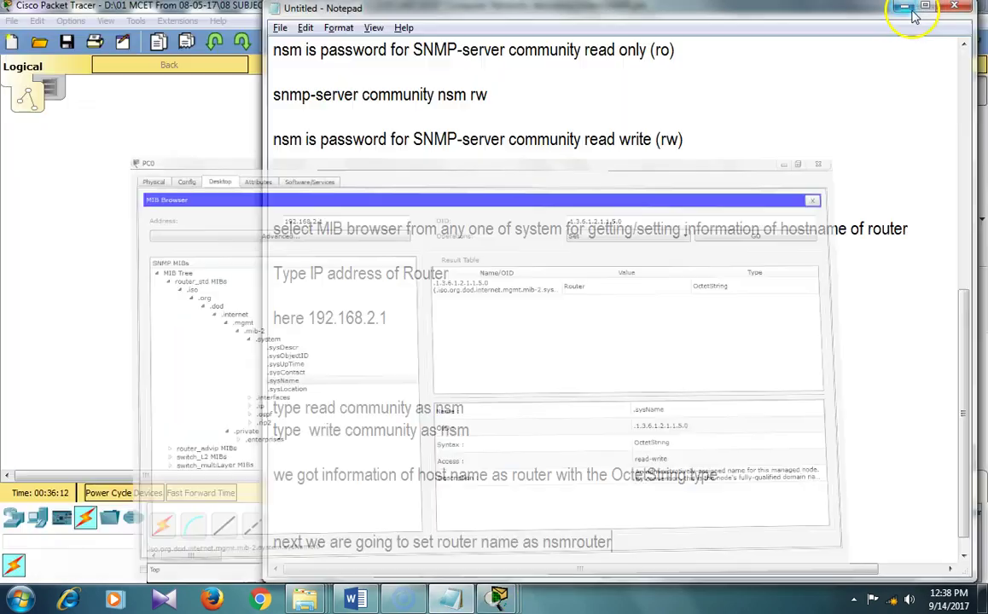
{"action": "left_click", "coordinate": [904, 6]}
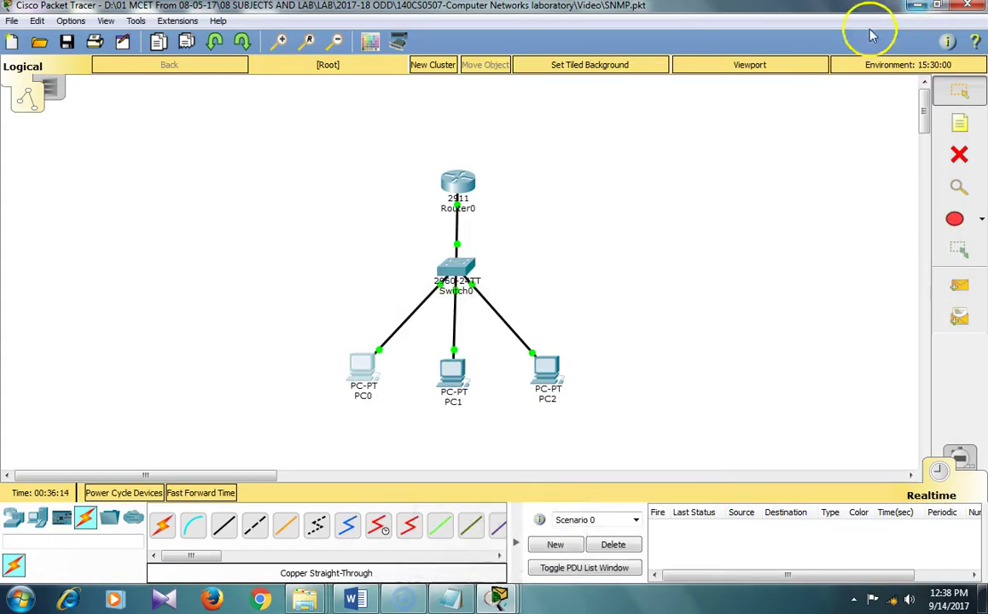
{"action": "left_click", "coordinate": [458, 183]}
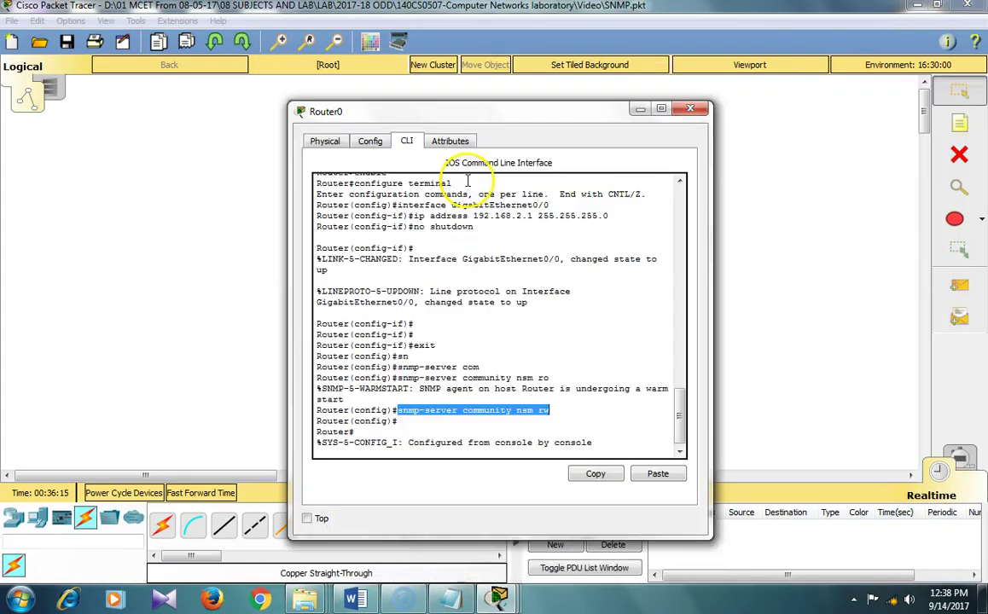
{"action": "scroll", "coordinate": [417, 401], "scroll_direction": "down", "scroll_amount": 1}
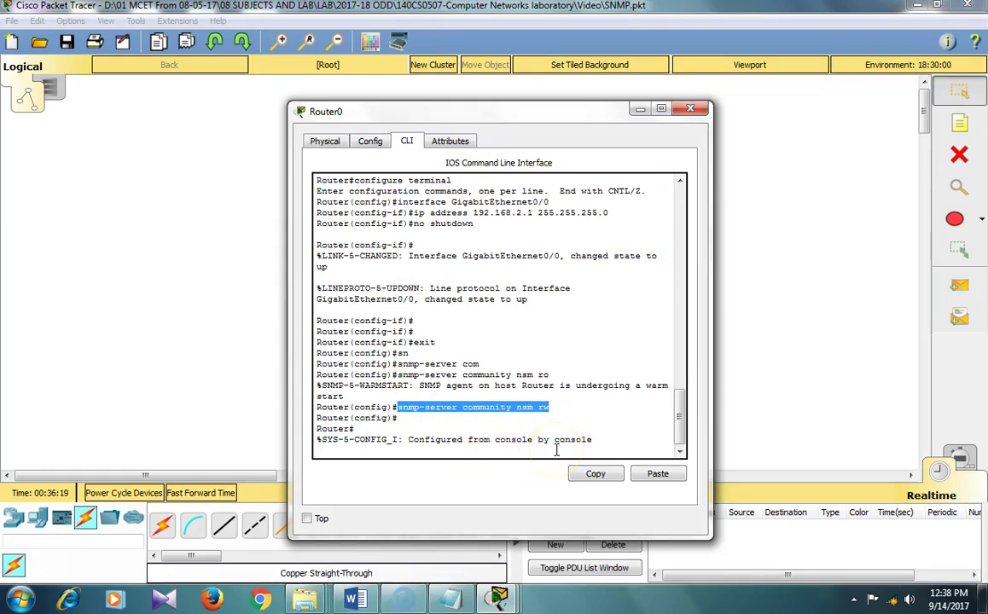
{"action": "key", "text": "Return"}
{"action": "key", "text": "Return"}
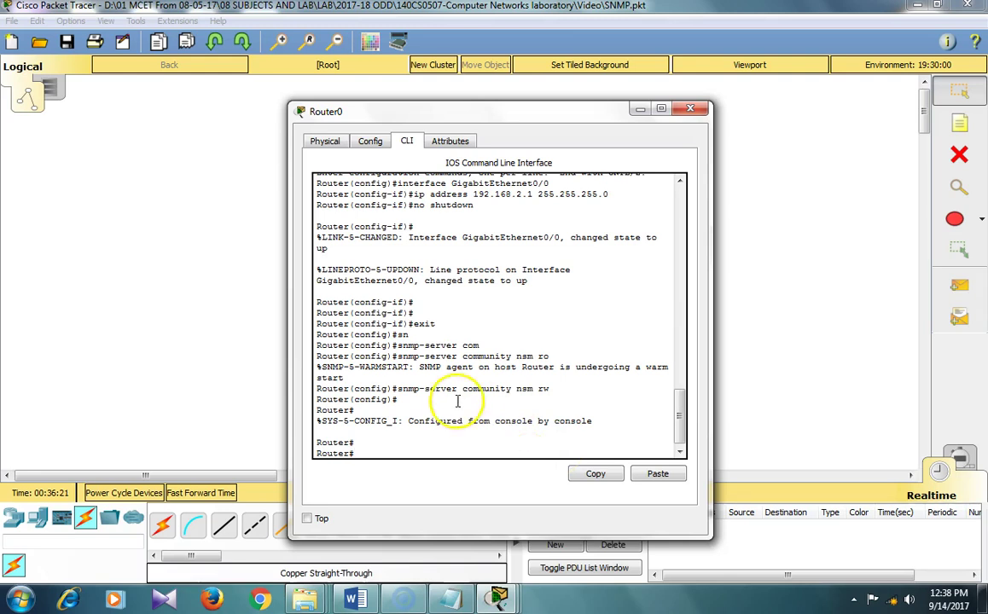
{"action": "left_click_drag", "start_coordinate": [322, 444], "coordinate": [353, 442]}
{"action": "double_click", "coordinate": [324, 442]}
{"action": "left_click", "coordinate": [362, 444]}
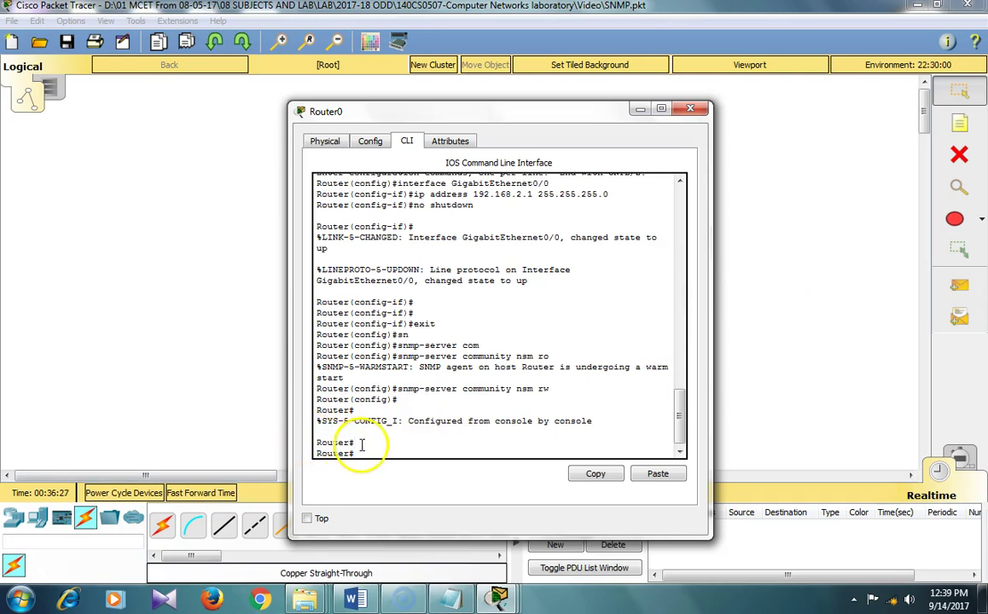
{"action": "key", "text": "alt+F4"}
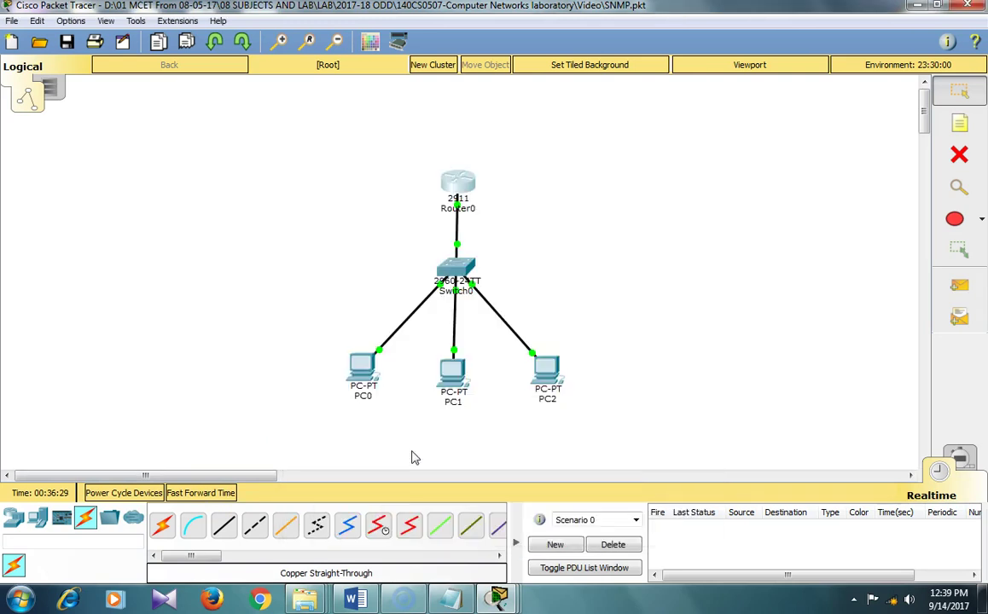
Return to PC0's MIB Browser and run the prepared Set on .sysName, inspecting the value in the result table.
{"action": "mouse_move", "coordinate": [475, 602]}
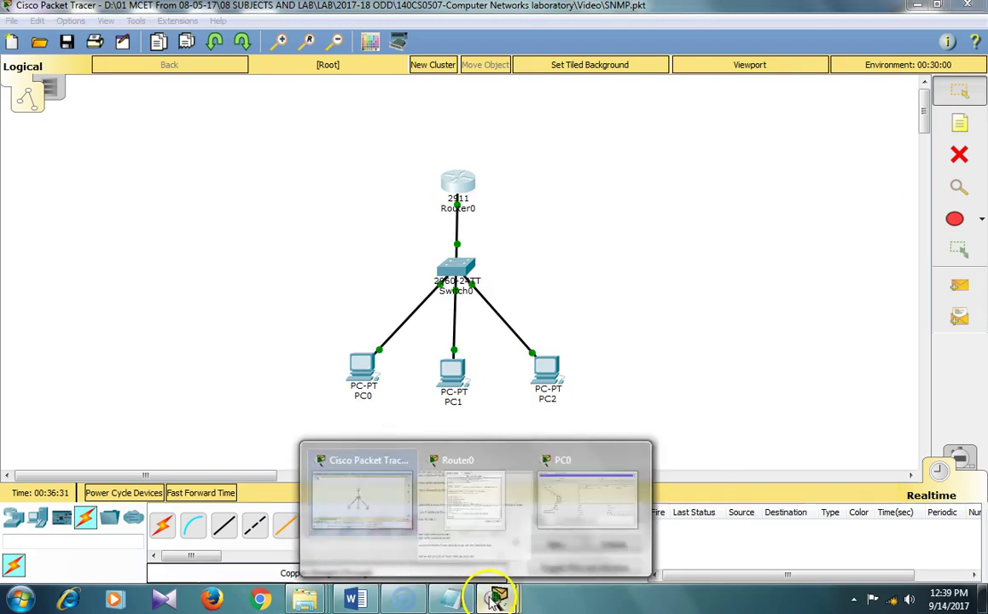
{"action": "left_click", "coordinate": [641, 527]}
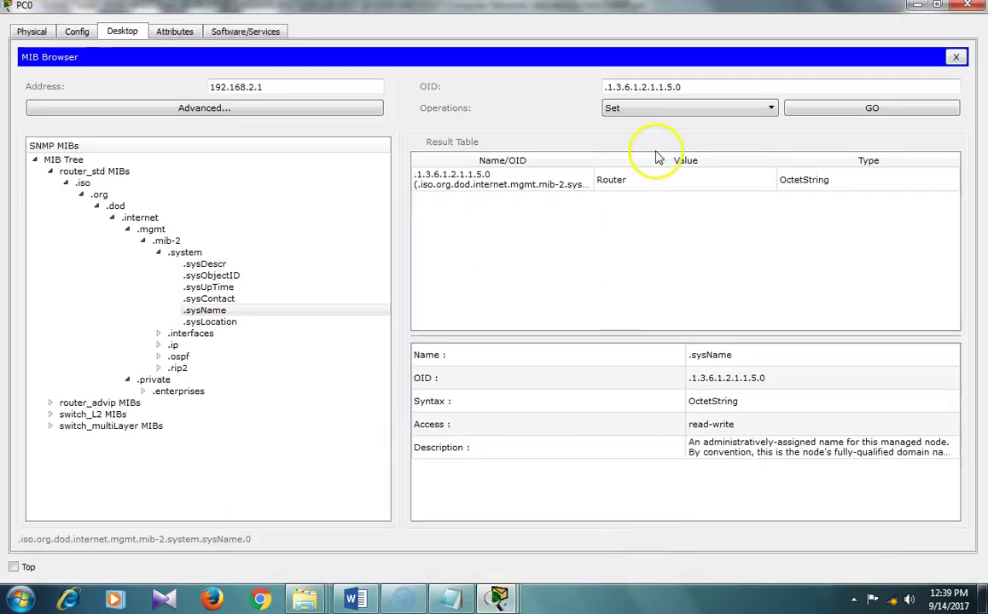
{"action": "left_click", "coordinate": [876, 114]}
{"action": "left_click", "coordinate": [651, 190]}
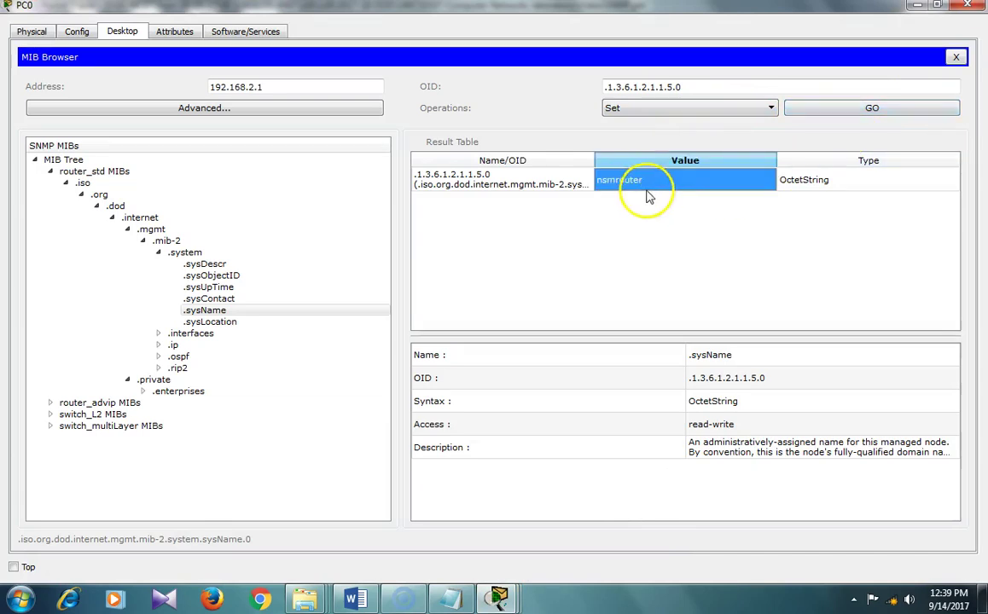
{"action": "left_click", "coordinate": [652, 193]}
{"action": "left_click", "coordinate": [661, 220]}
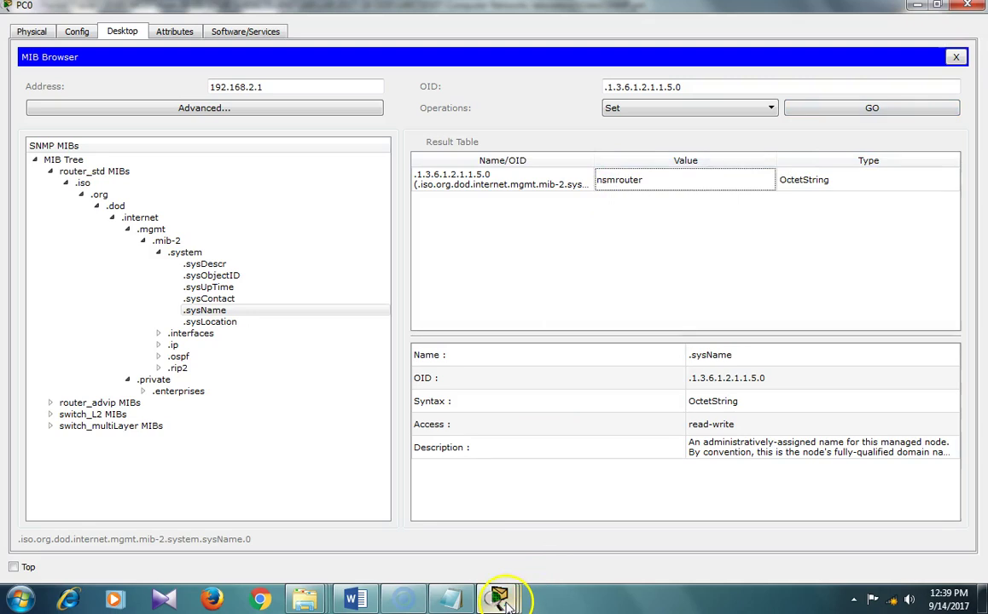
Reopen Router0's CLI, request fresh prompt lines and highlight the latest one to verify the hostname.
{"action": "mouse_move", "coordinate": [501, 597]}
{"action": "left_click", "coordinate": [501, 534]}
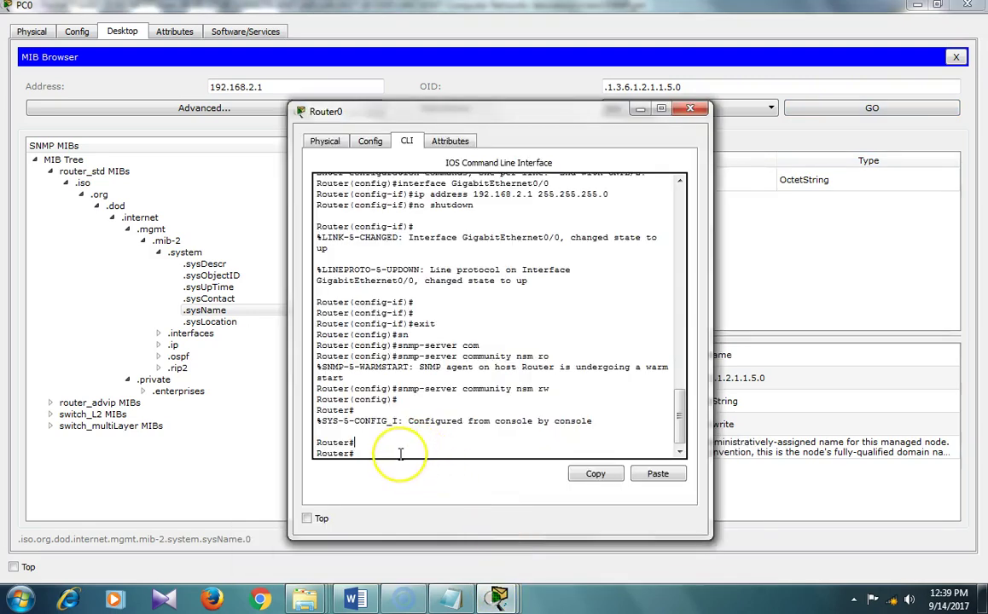
{"action": "key", "text": "Return"}
{"action": "key", "text": "Return"}
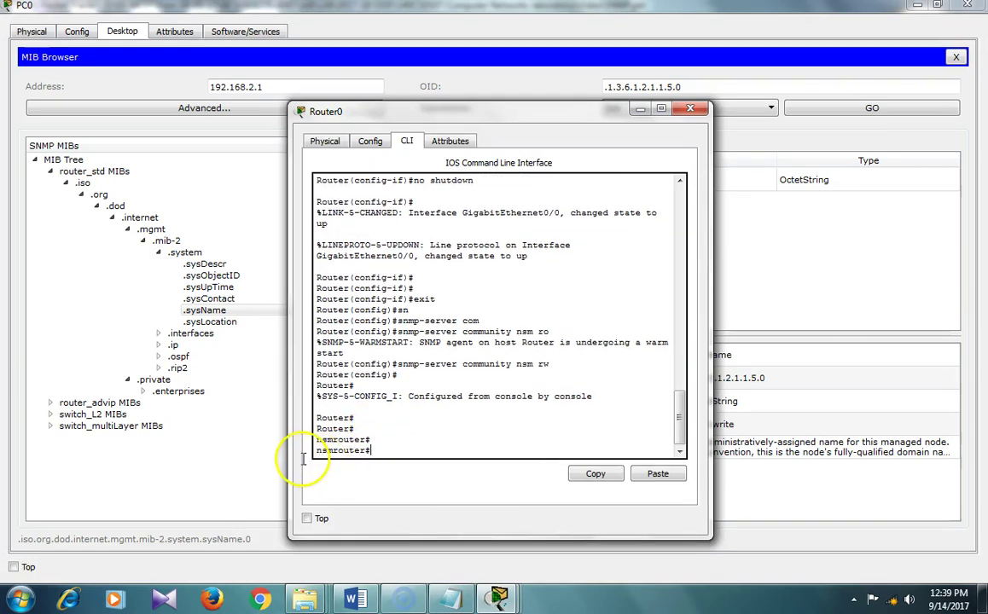
{"action": "left_click_drag", "start_coordinate": [370, 451], "coordinate": [294, 452]}
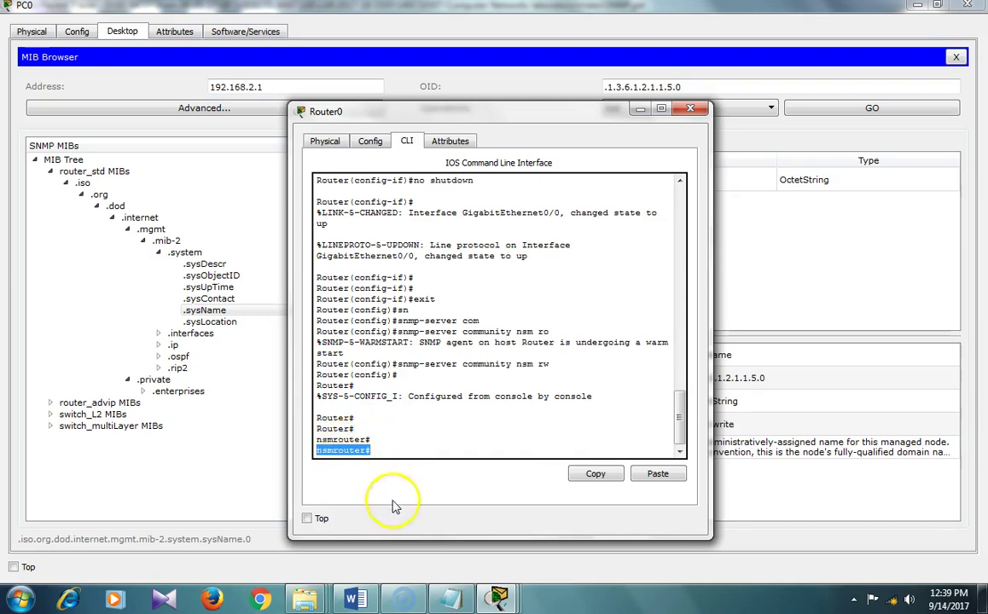
Switch to Notepad and add "you have seen the name of router as nsmrouter" after a blank line at the end.
{"action": "left_click", "coordinate": [500, 600]}
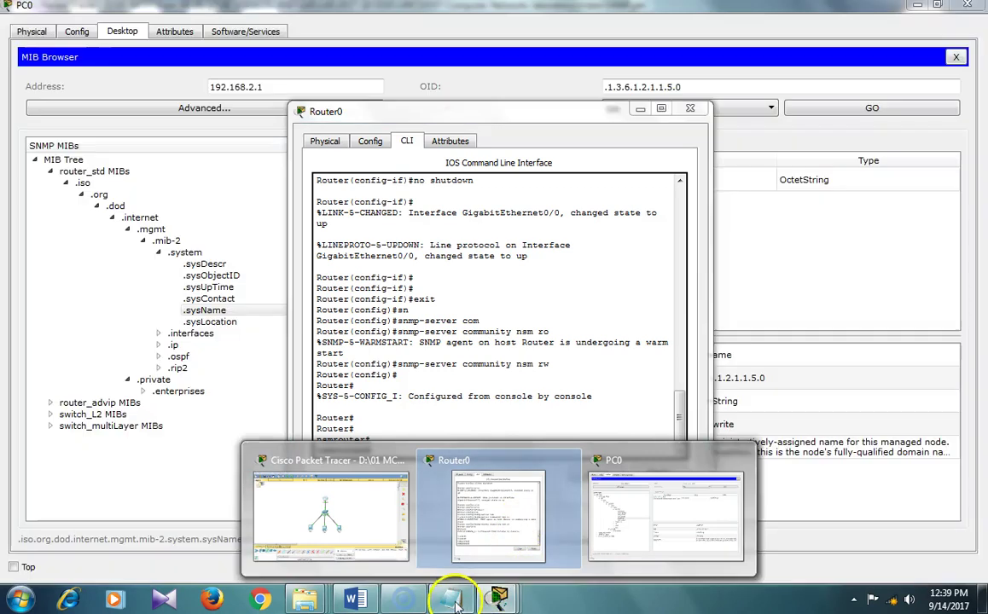
{"action": "left_click", "coordinate": [449, 600]}
{"action": "left_click", "coordinate": [626, 540]}
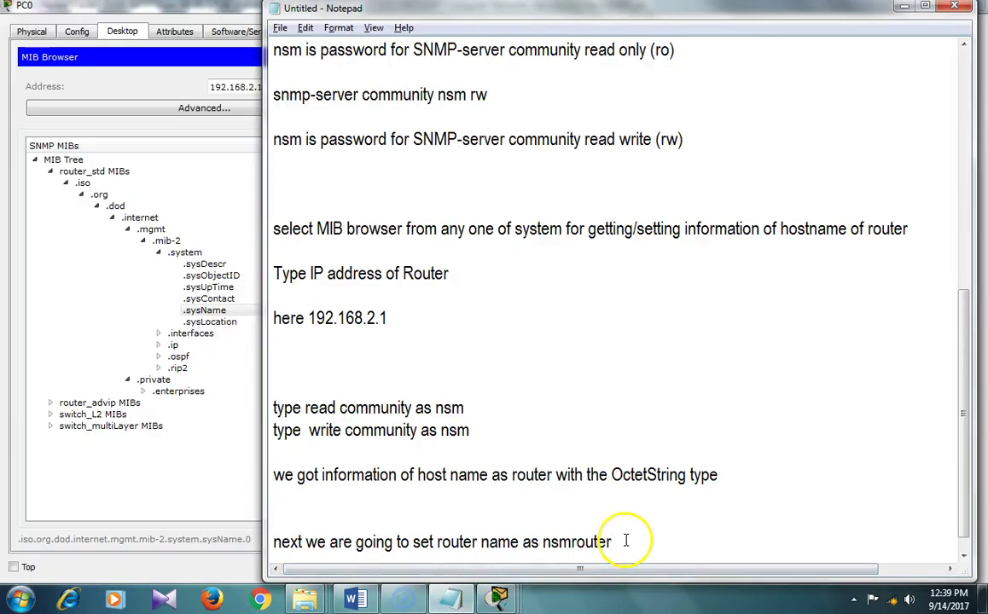
{"action": "key", "text": "Return"}
{"action": "key", "text": "Return"}
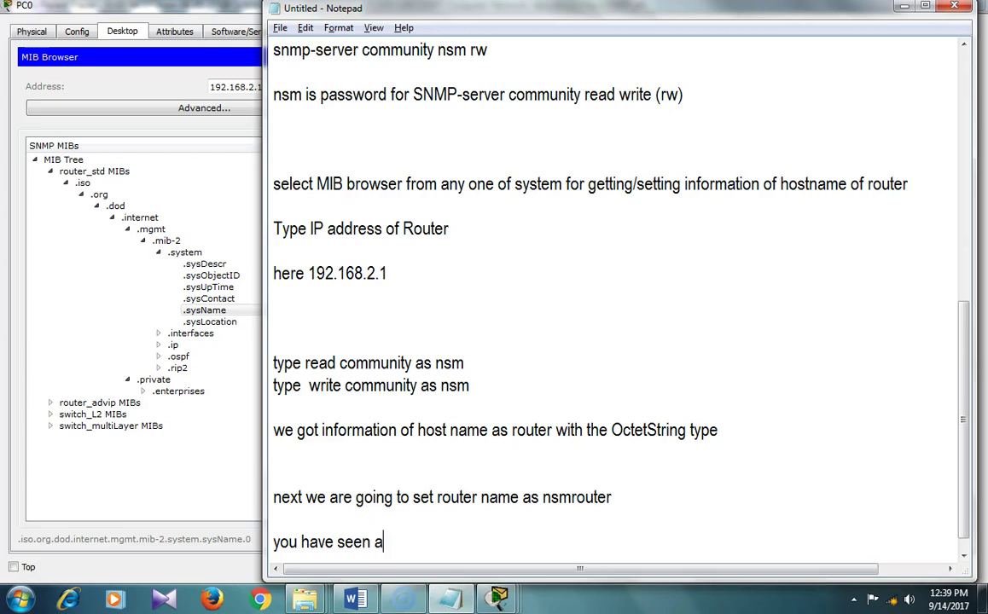
{"action": "type", "text": "name of ro"}
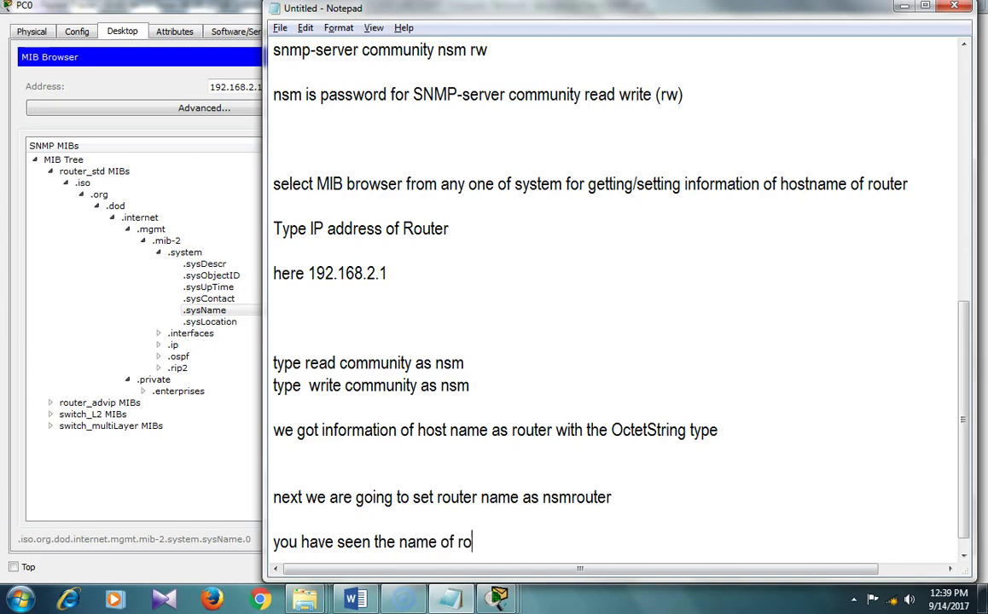
{"action": "type", "text": "ter"}
{"action": "type", "text": "outer"}
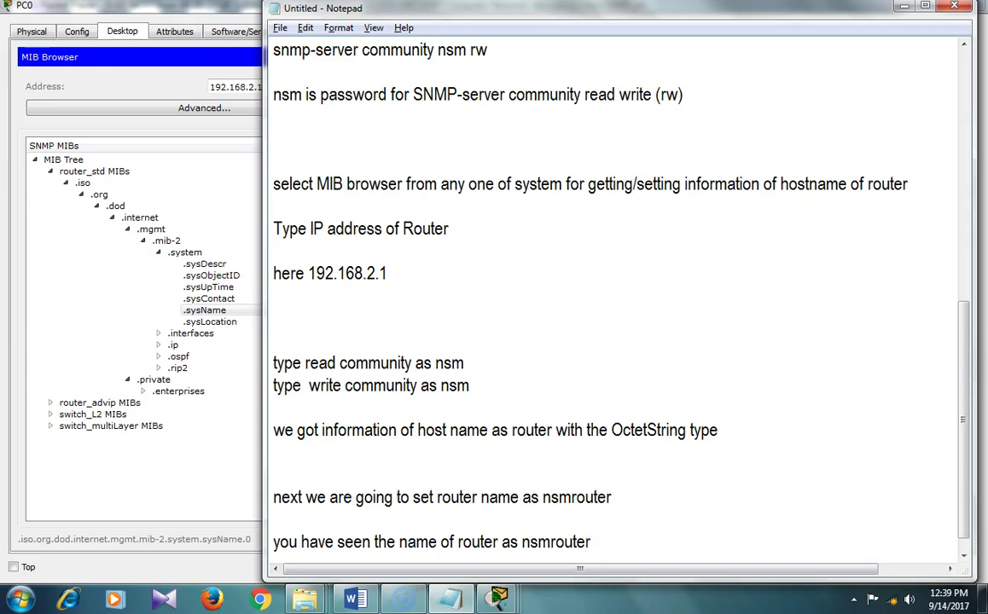
Recheck Router0's CLI prompt and end the Notepad notes with "Thank you" after a blank line.
{"action": "key", "text": "Return"}
{"action": "key", "text": "Return"}
{"action": "key", "text": "alt+Tab"}
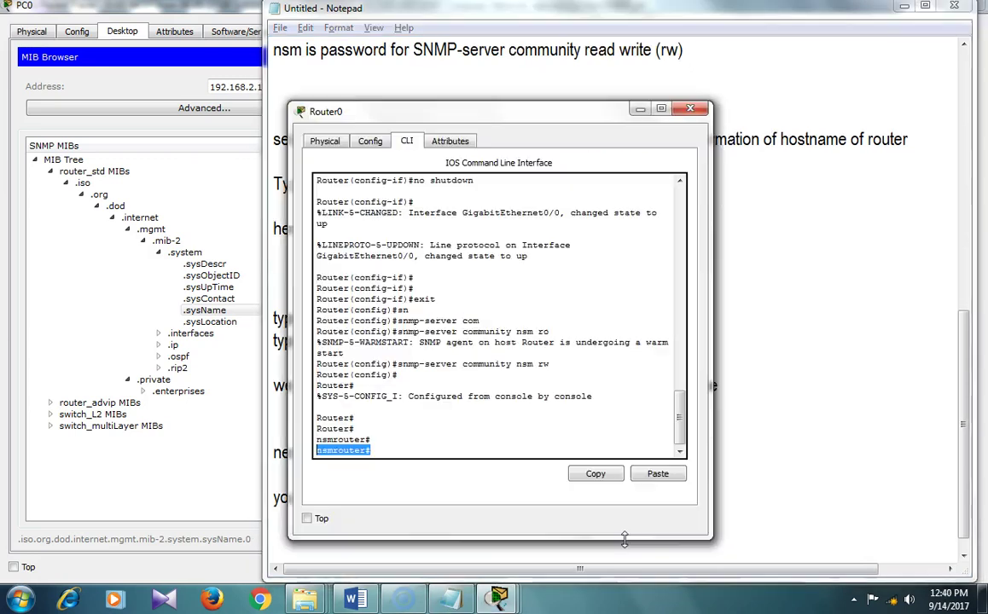
{"action": "left_click", "coordinate": [372, 445]}
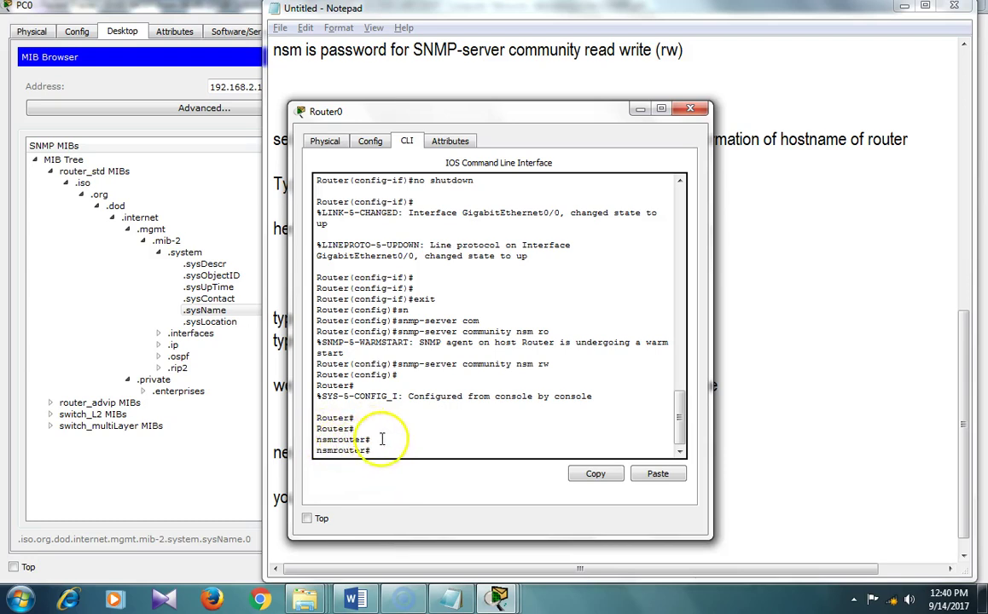
{"action": "key", "text": "alt+Tab"}
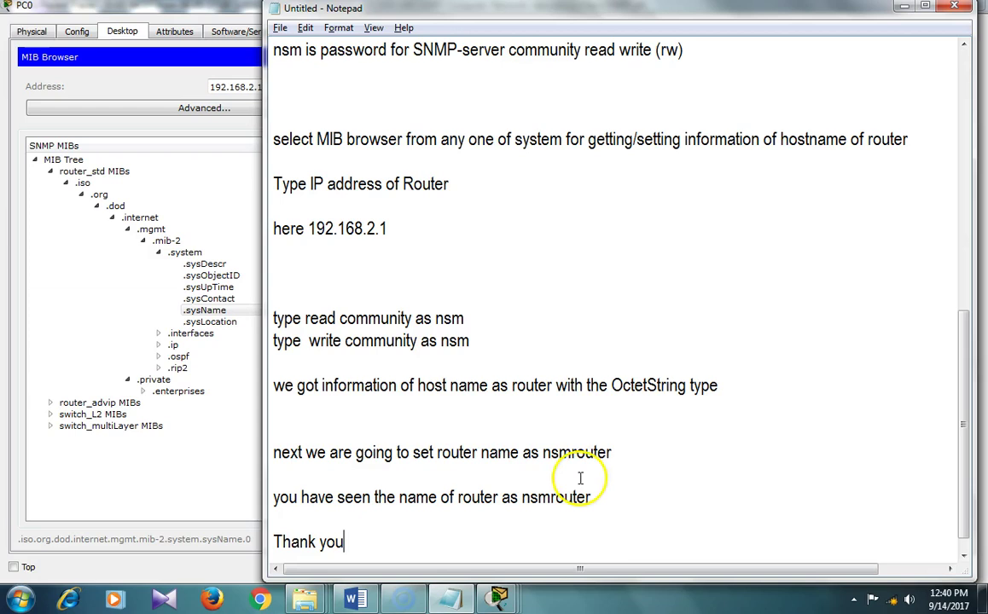
Minimize the PC0, Notepad and Router0 windows to return to the network topology.
{"action": "left_click", "coordinate": [242, 485]}
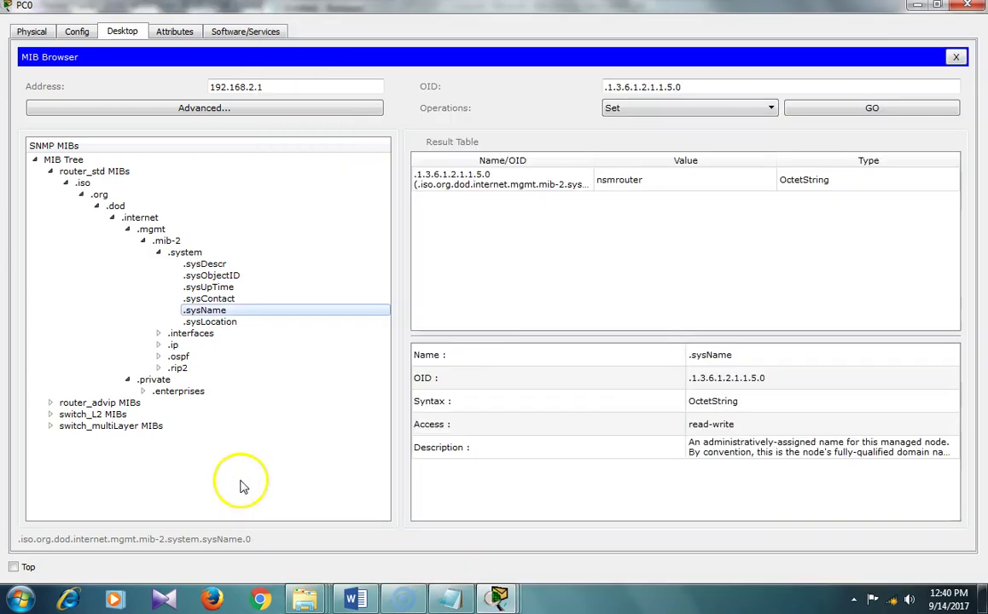
{"action": "left_click", "coordinate": [921, 10]}
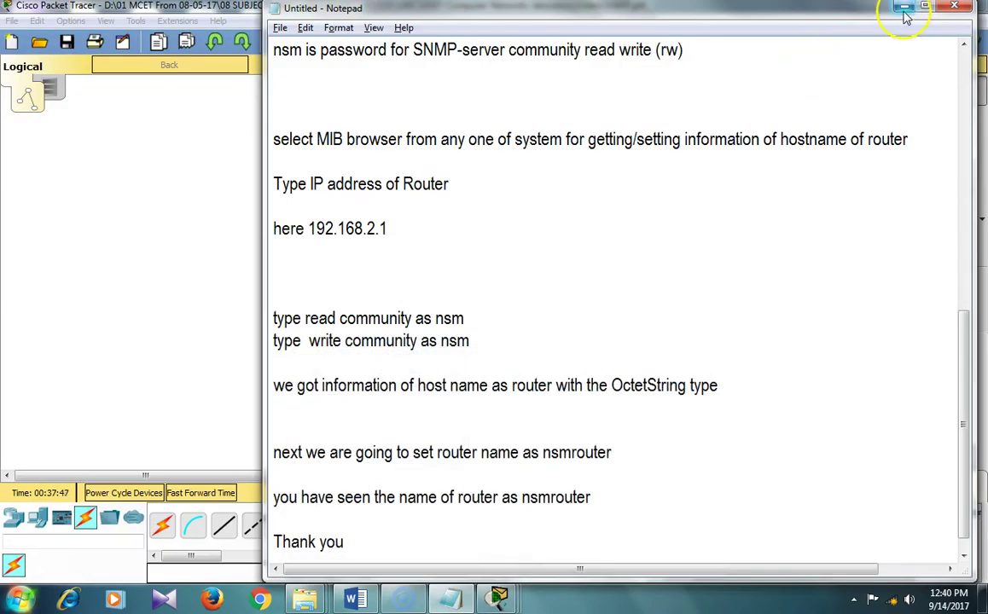
{"action": "left_click", "coordinate": [906, 12]}
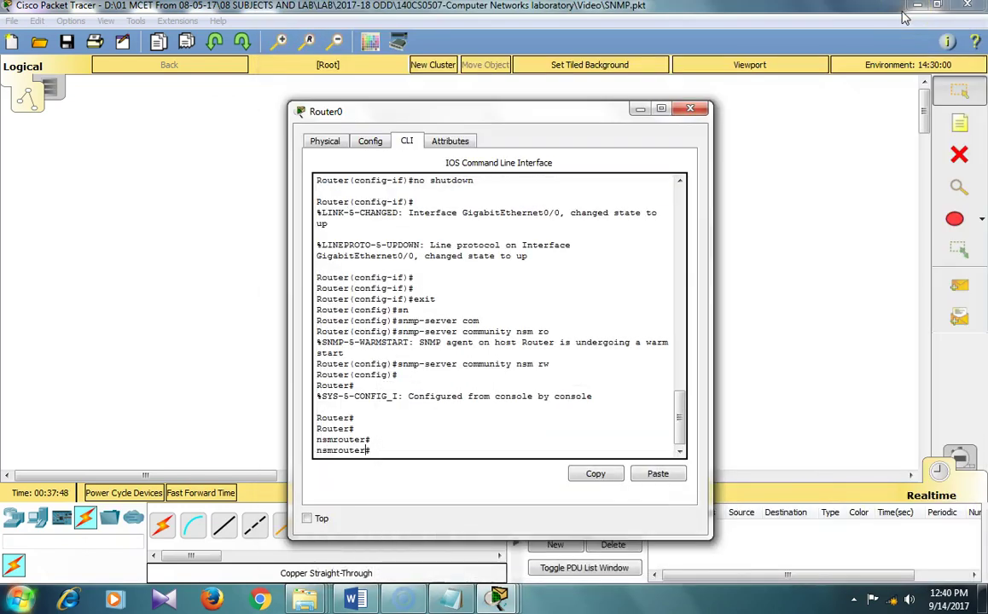
{"action": "left_click", "coordinate": [641, 110]}
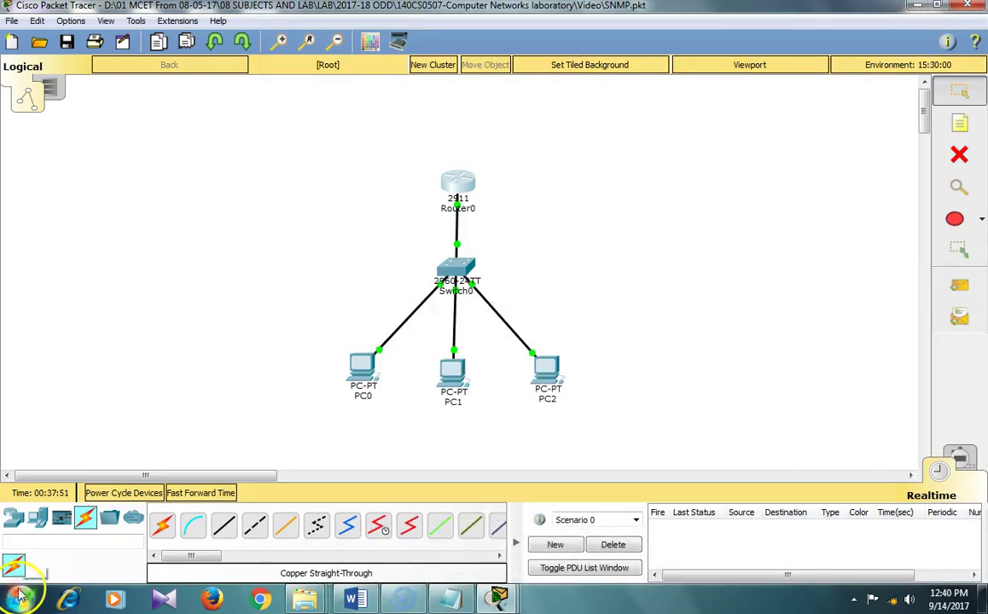